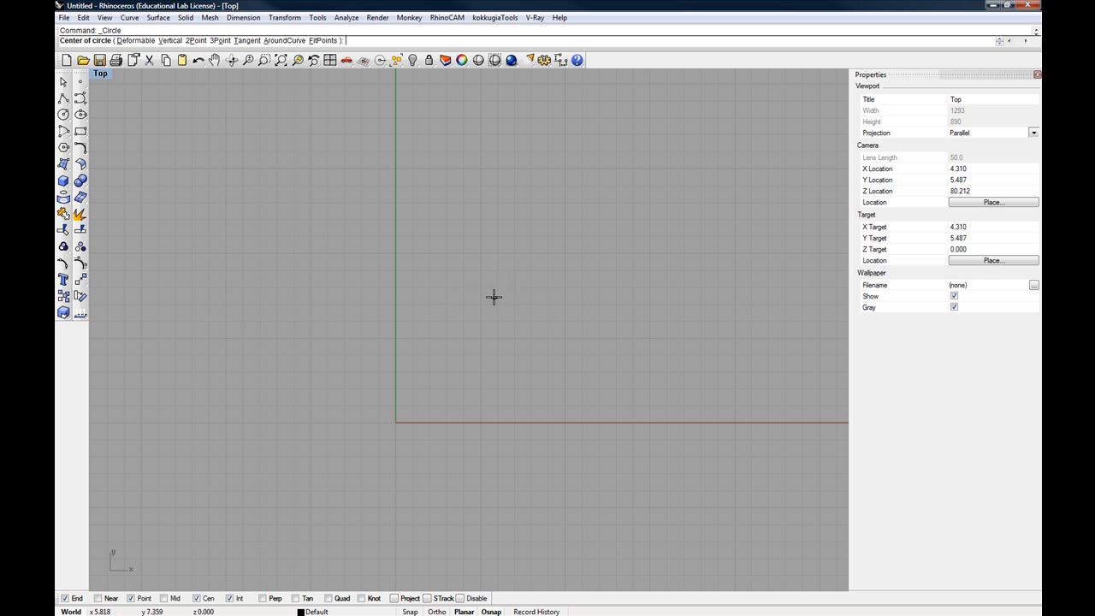
# Draw a circle in the upper-right quadrant of the Top view, and a vertical line from its center past its upper edge.
pyautogui.click(587, 290)
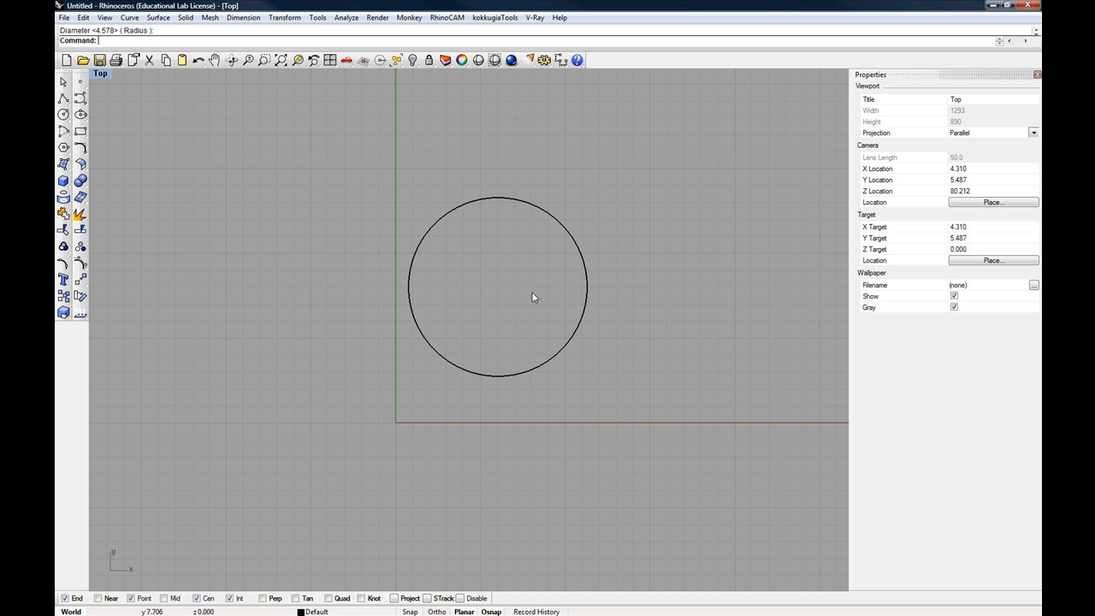
pyautogui.click(63, 98)
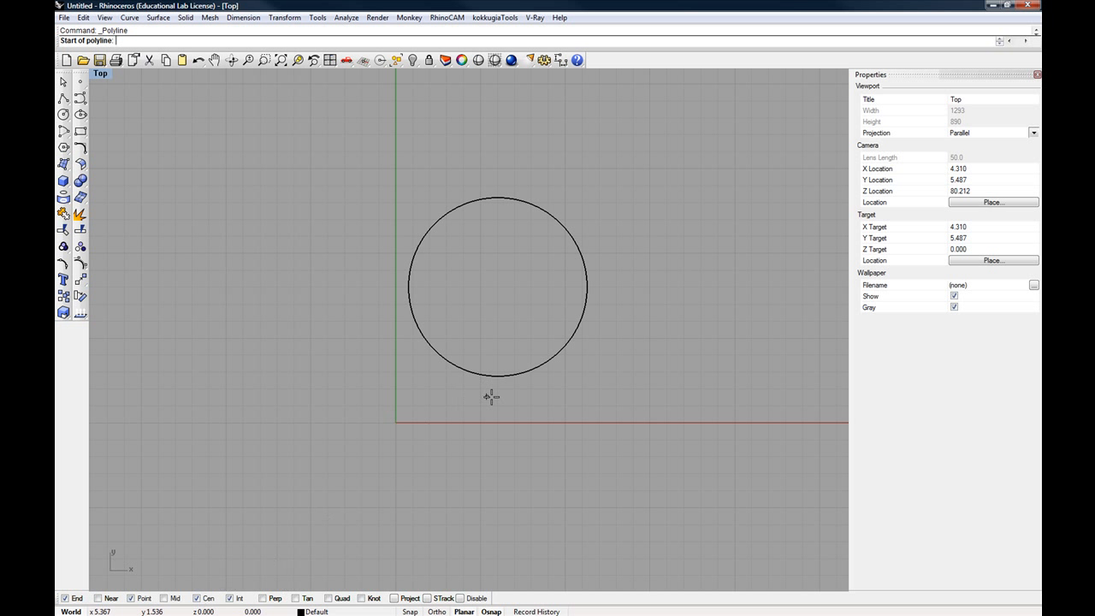
pyautogui.click(512, 368)
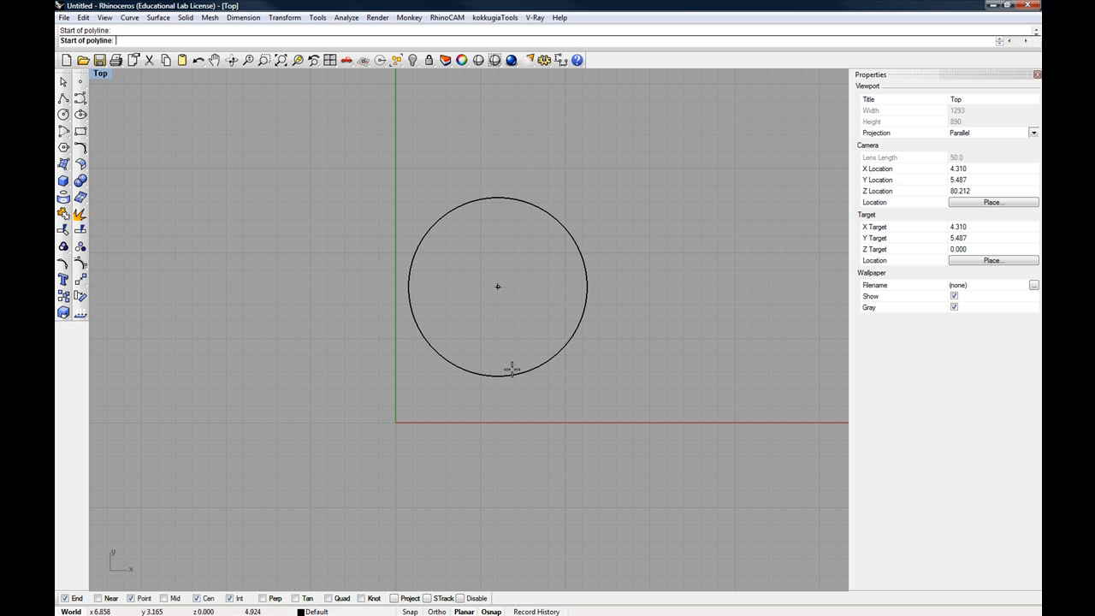
pyautogui.click(492, 110)
pyautogui.press('Return')
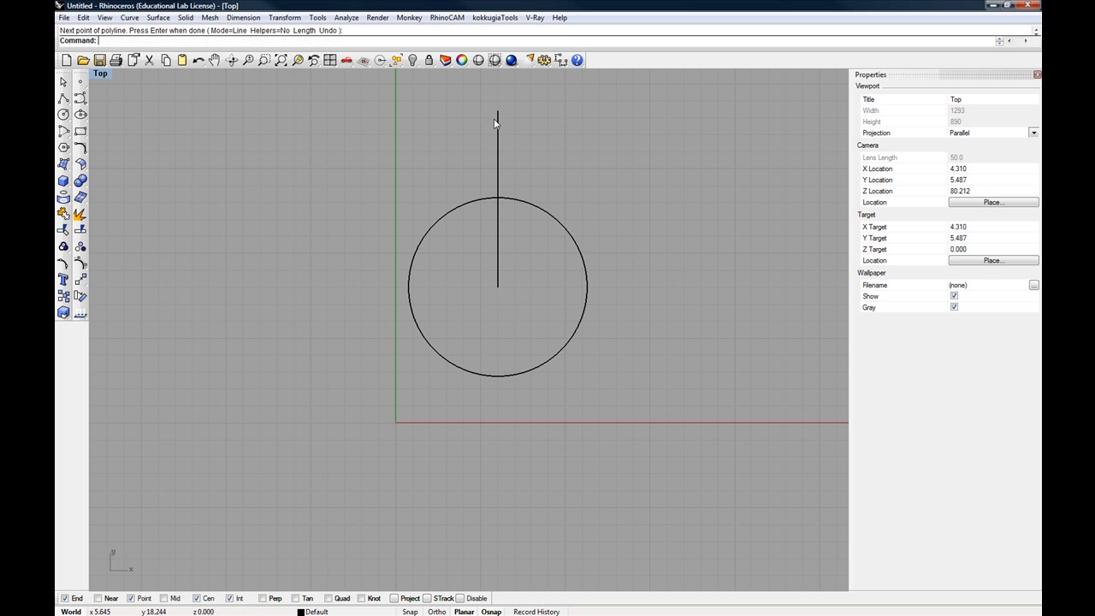
# Rotate the vertical line by 30 degrees about the circle's center, and undo the rotation.
pyautogui.moveTo(520, 166); pyautogui.dragTo(476, 226, button='right')
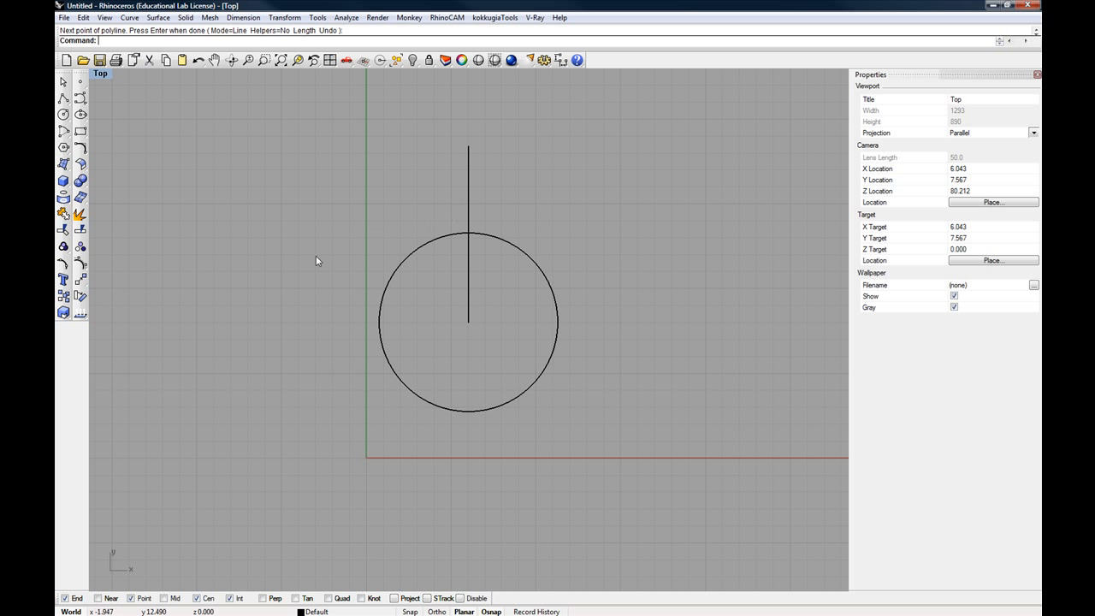
pyautogui.click(81, 296)
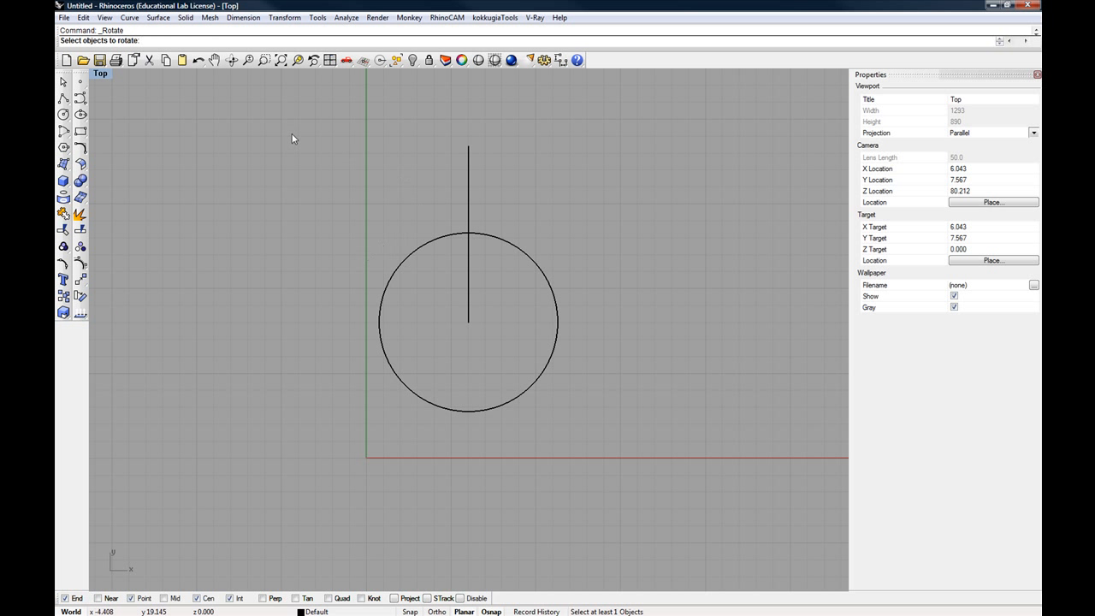
pyautogui.click(469, 184)
pyautogui.press('Return')
pyautogui.click(469, 322)
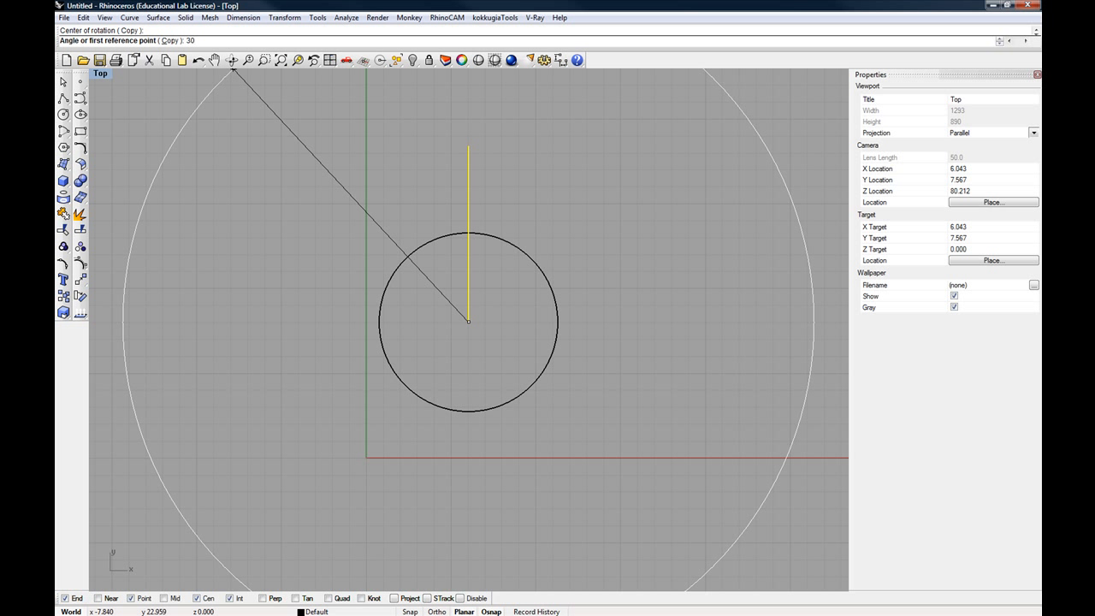
pyautogui.press('Return')
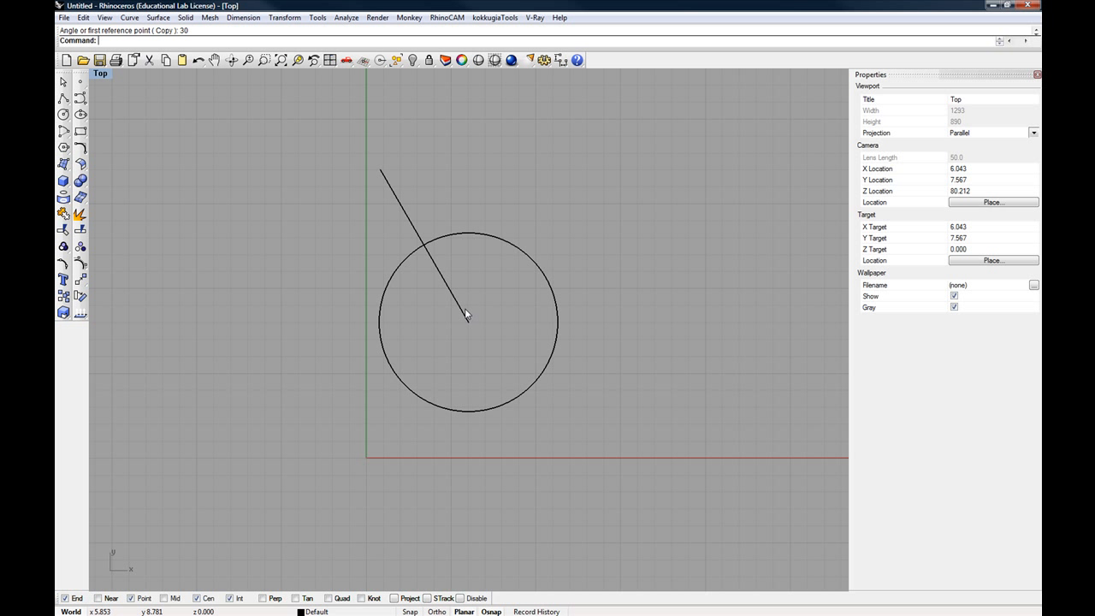
pyautogui.hotkey('ctrl', 'z')
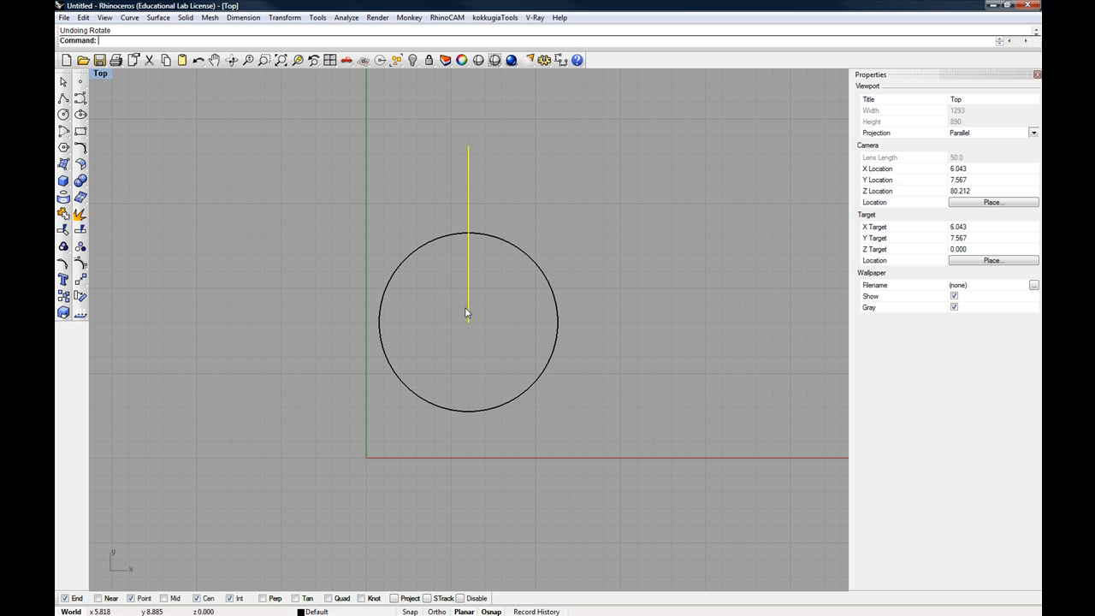
# Rotate the vertical line by -30 degrees about the circle's center.
pyautogui.rightClick(449, 298)
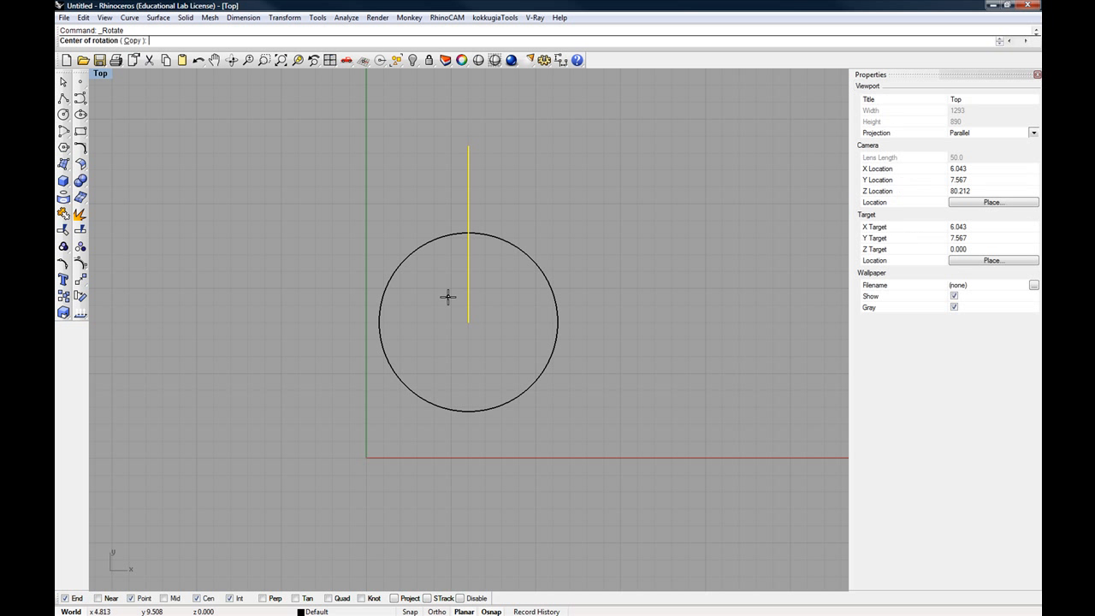
pyautogui.click(468, 321)
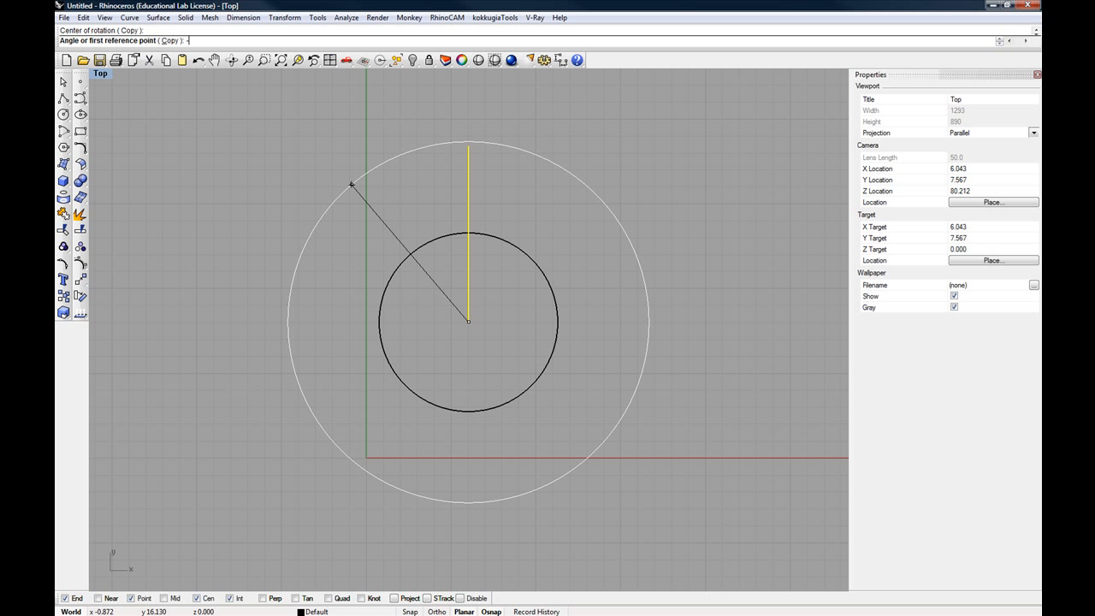
pyautogui.press('Return')
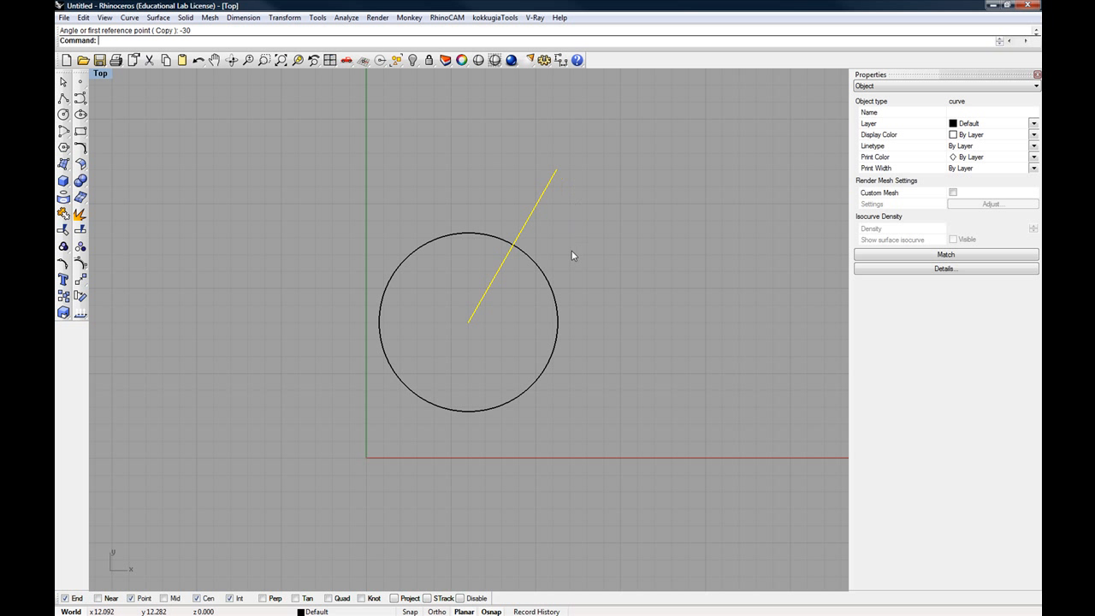
# Maximize the Perspective view and delete both the circle and the line.
pyautogui.moveTo(535, 240); pyautogui.dragTo(509, 254, button='right')
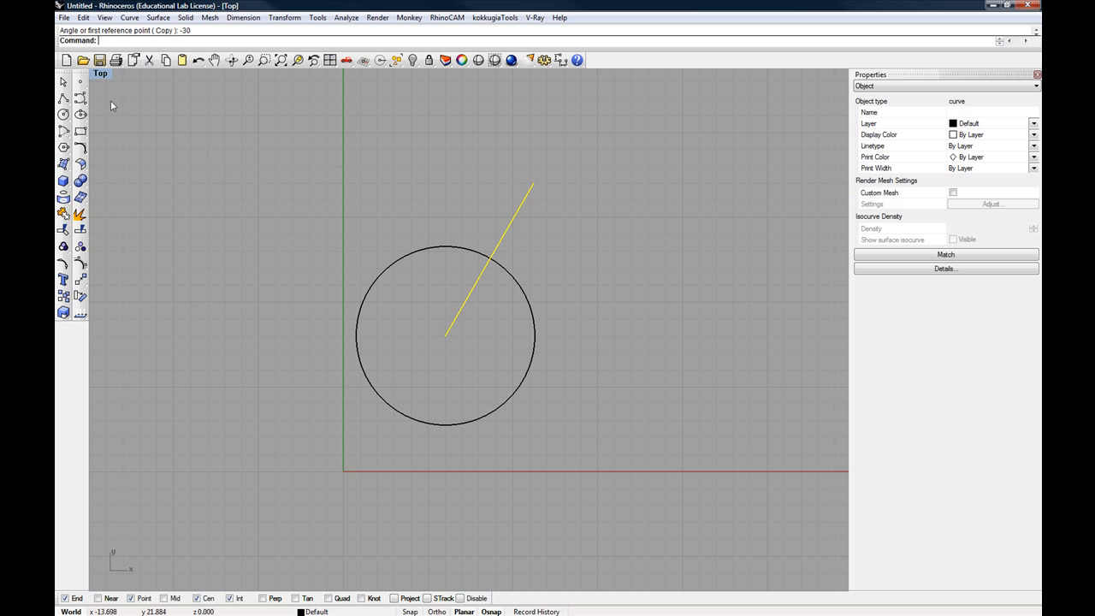
pyautogui.doubleClick(102, 75)
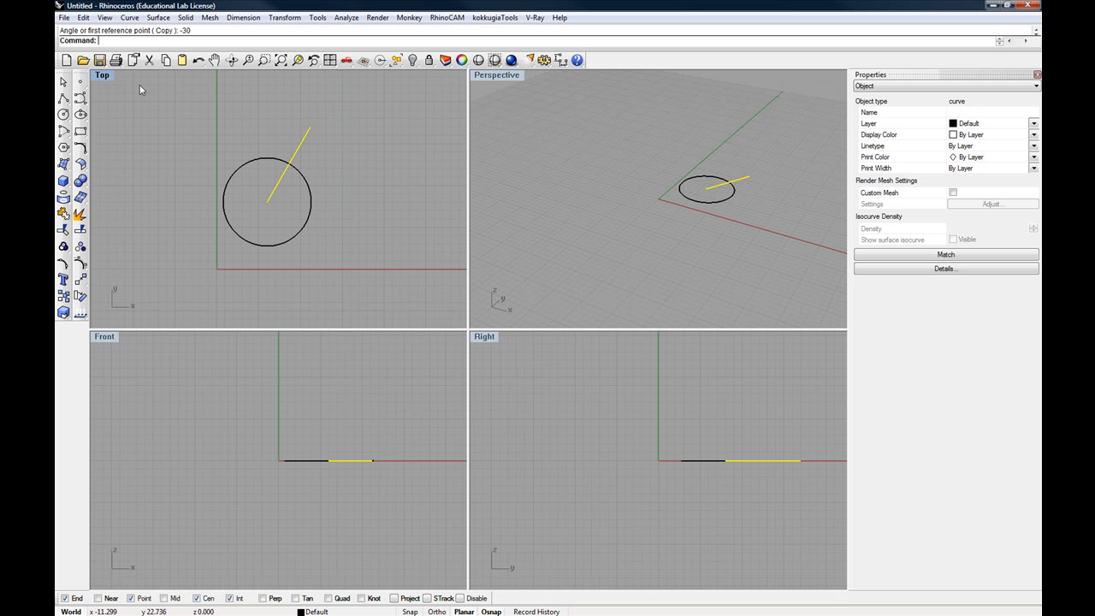
pyautogui.doubleClick(500, 77)
pyautogui.moveTo(397, 193); pyautogui.dragTo(667, 389)
pyautogui.press('Delete')
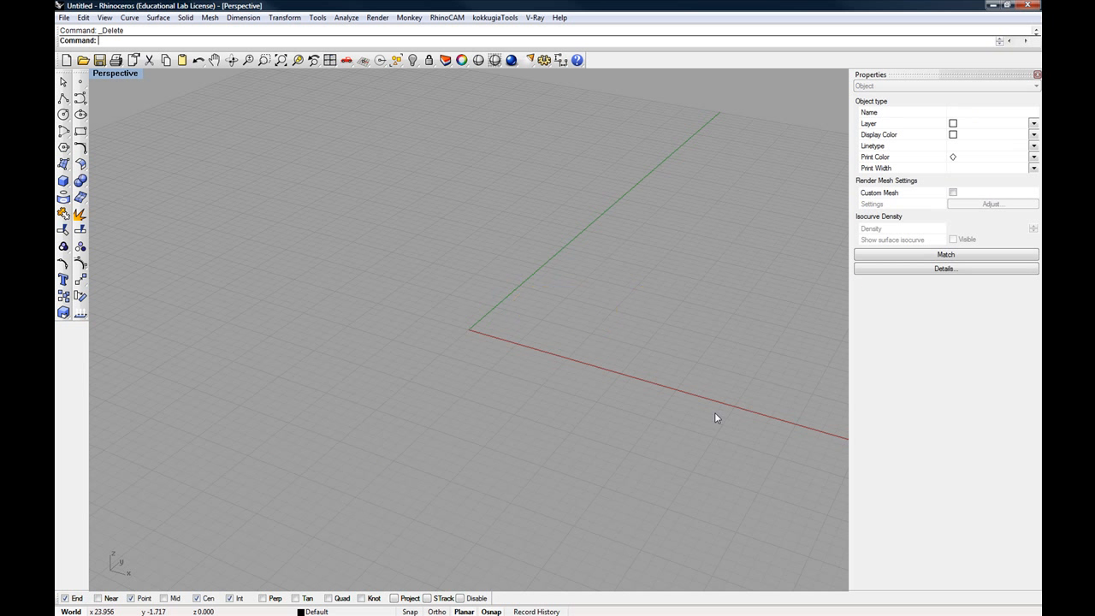
# Create a solid box about 10 units high on the ground plane beside the origin in the Perspective view.
pyautogui.keyDown('shift'); pyautogui.moveTo(643, 354); pyautogui.dragTo(573, 362, button='right'); pyautogui.keyUp('shift')
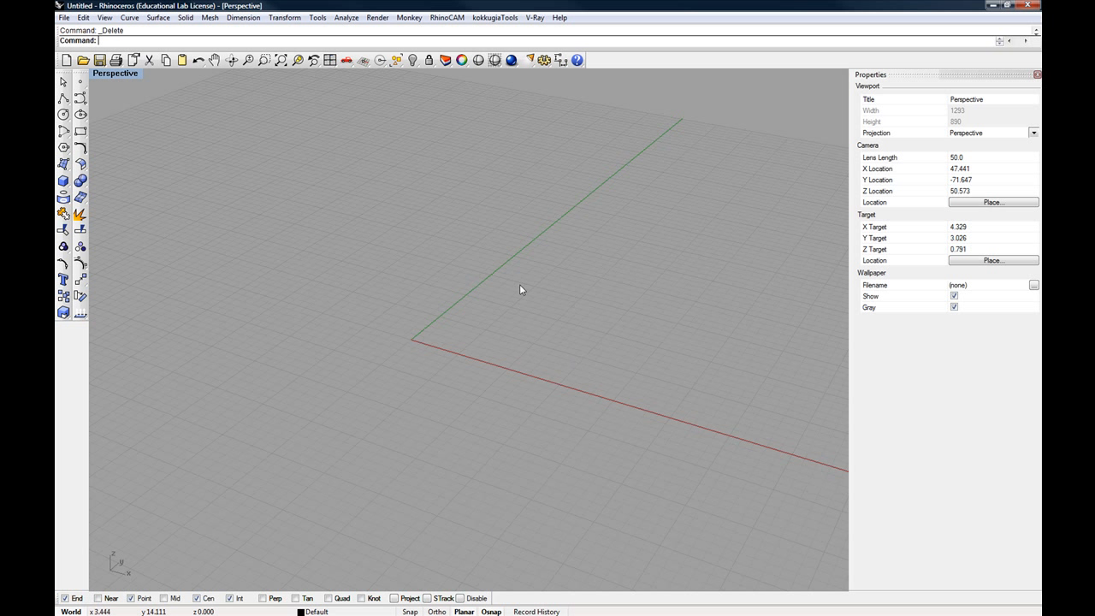
pyautogui.click(64, 180)
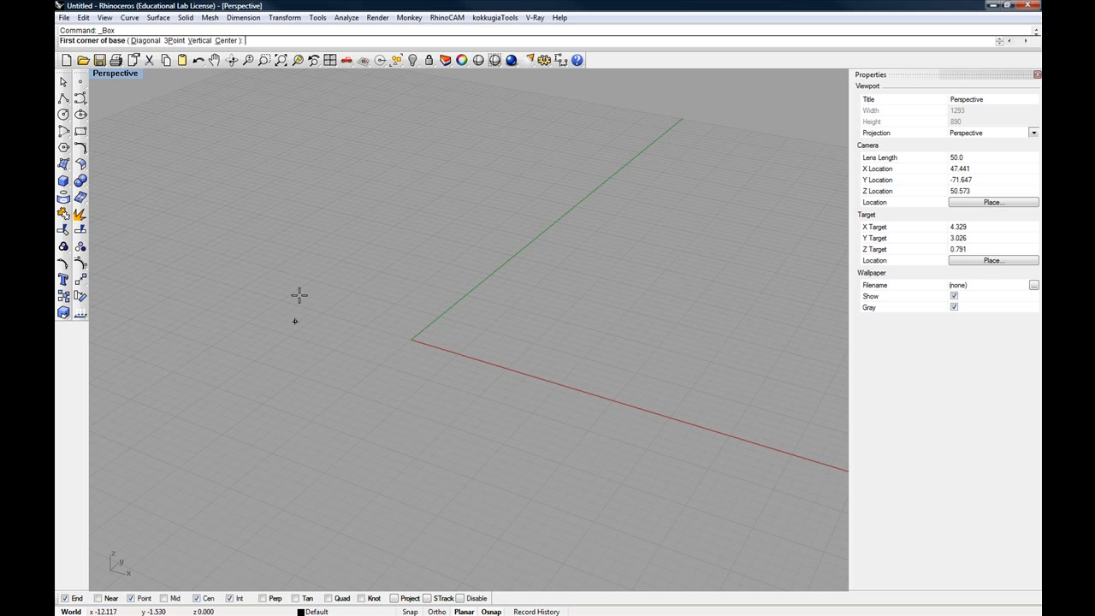
pyautogui.doubleClick(117, 75)
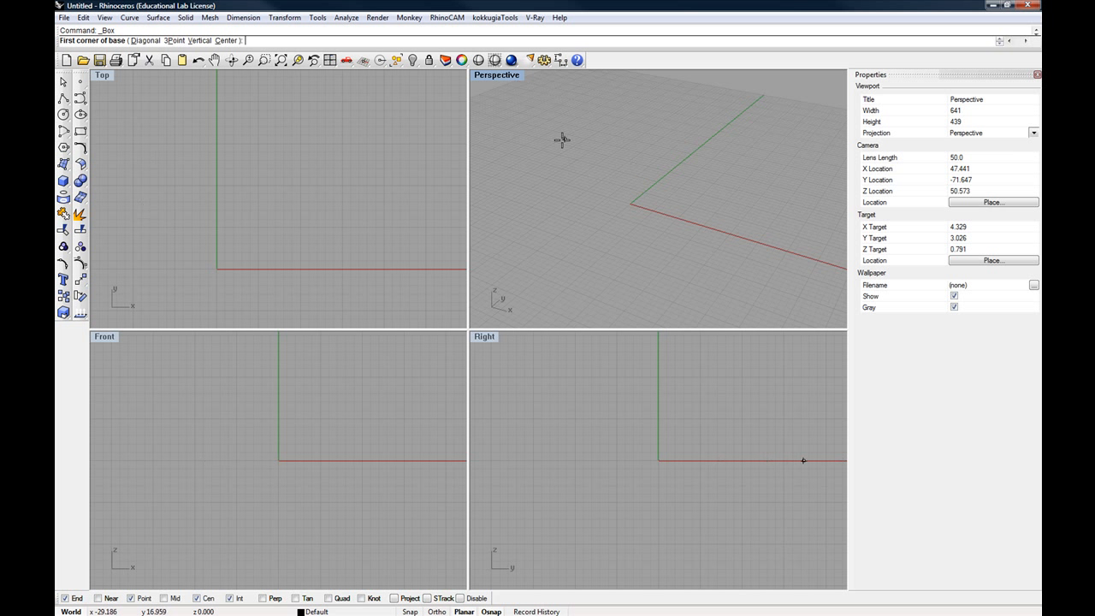
pyautogui.doubleClick(505, 75)
pyautogui.click(420, 279)
pyautogui.click(452, 369)
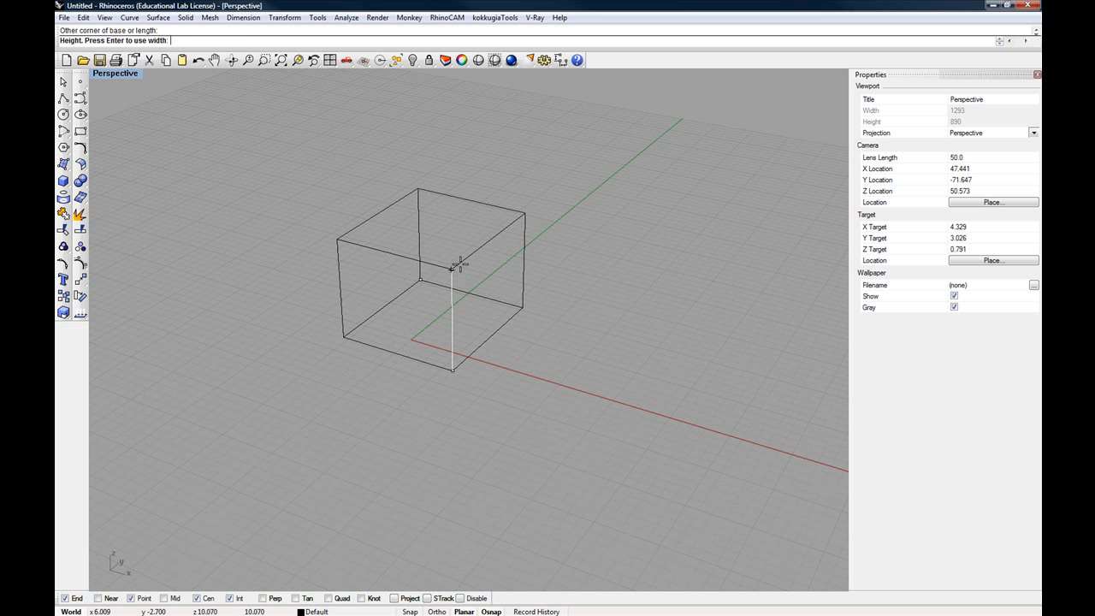
pyautogui.click(461, 266)
# Begin a 3D rotation of the box with its axis running diagonally from an upper front corner to the opposite bottom corner.
pyautogui.moveTo(465, 262); pyautogui.dragTo(352, 215, button='right')
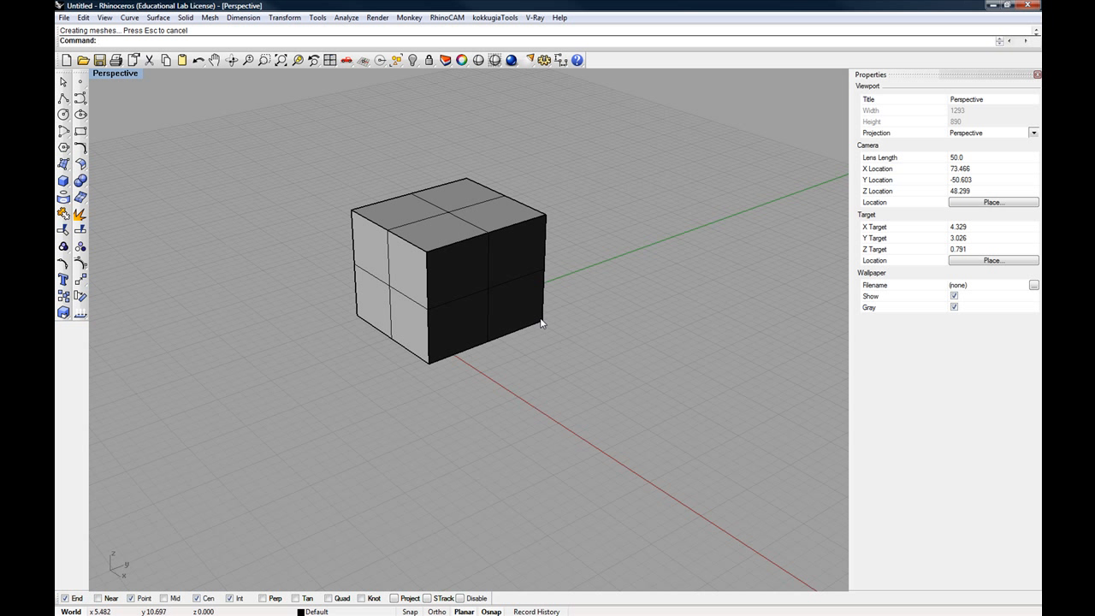
pyautogui.moveTo(388, 282); pyautogui.dragTo(426, 287, button='right')
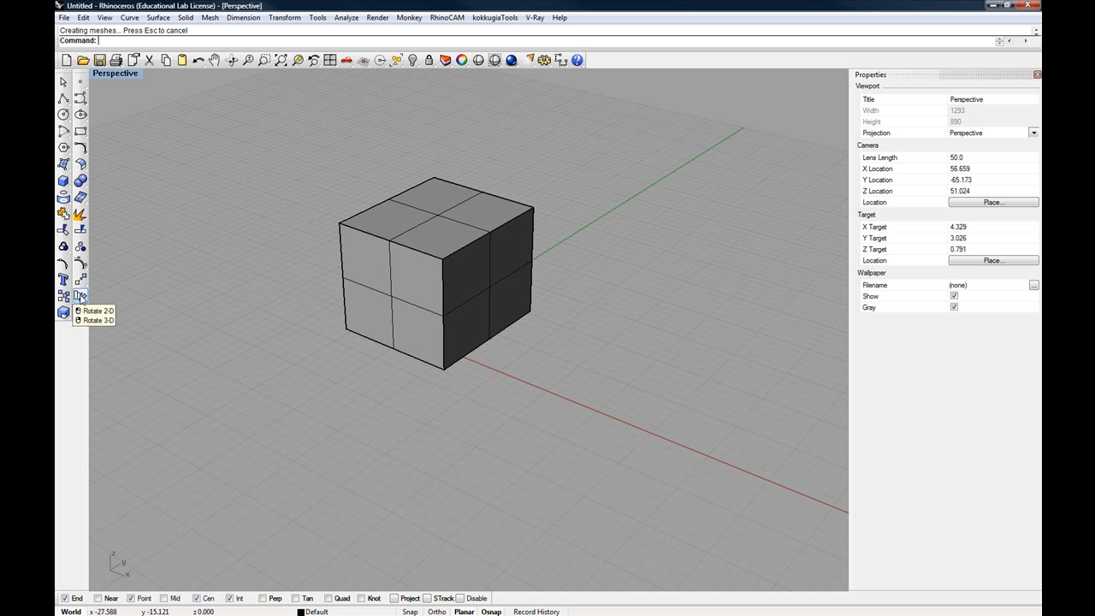
pyautogui.rightClick(81, 296)
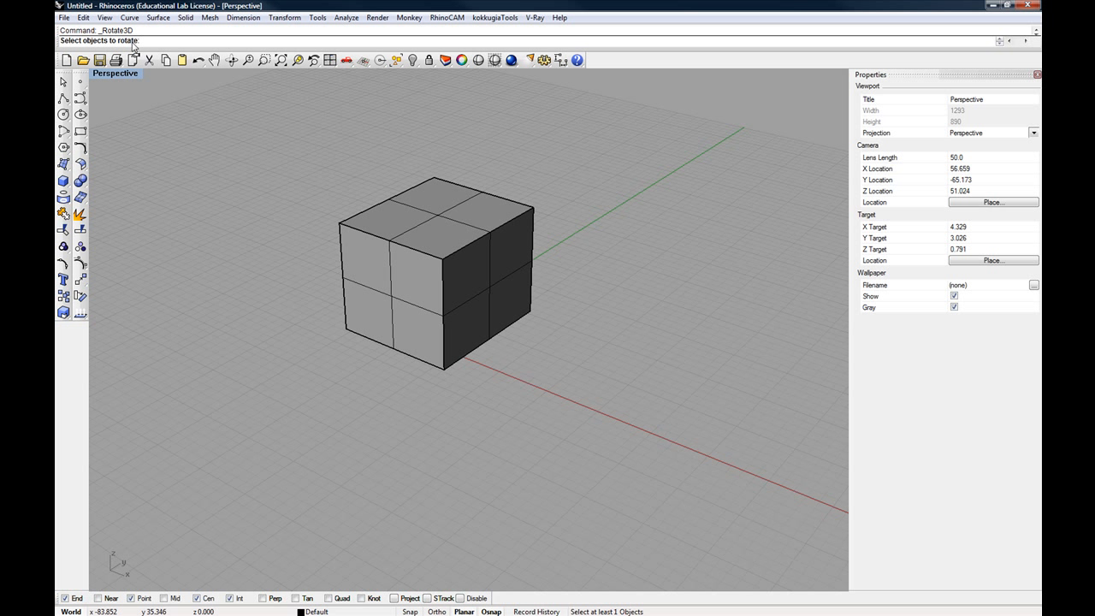
pyautogui.click(401, 251)
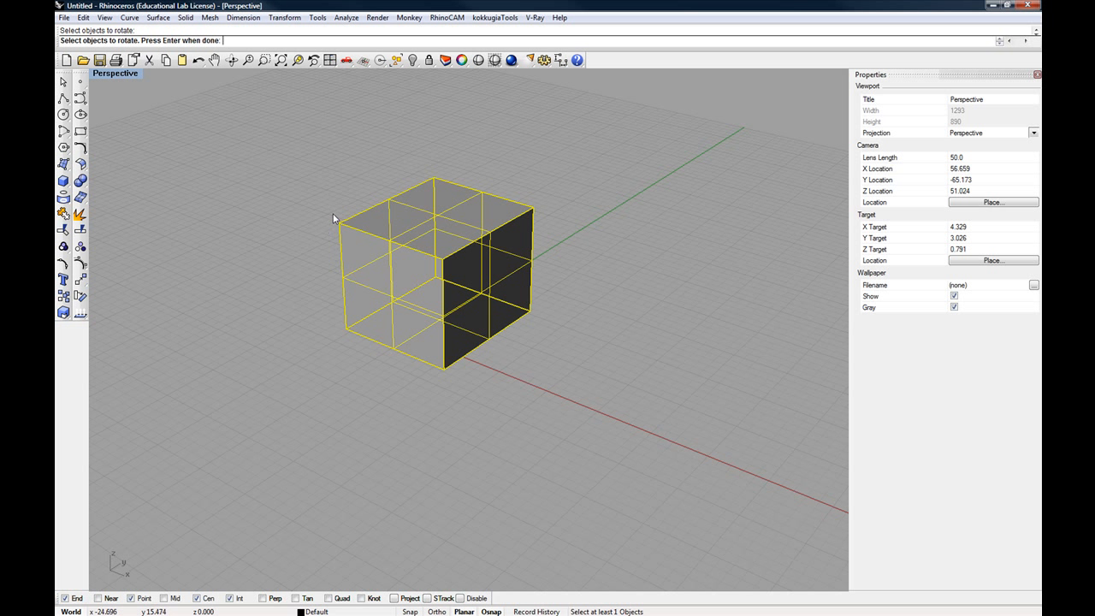
pyautogui.press('Return')
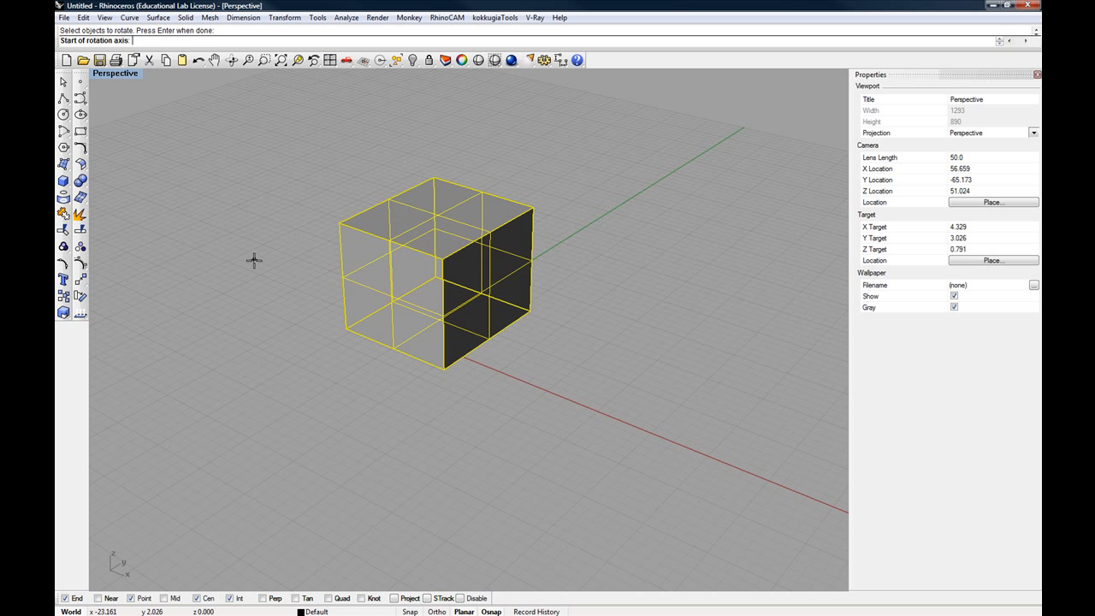
pyautogui.click(339, 223)
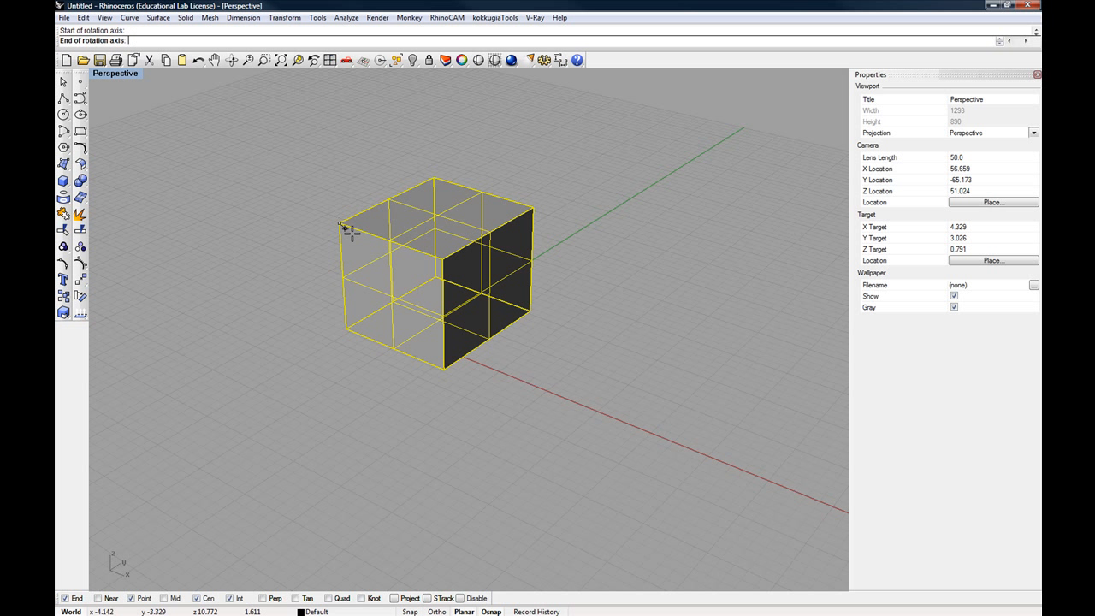
pyautogui.click(530, 309)
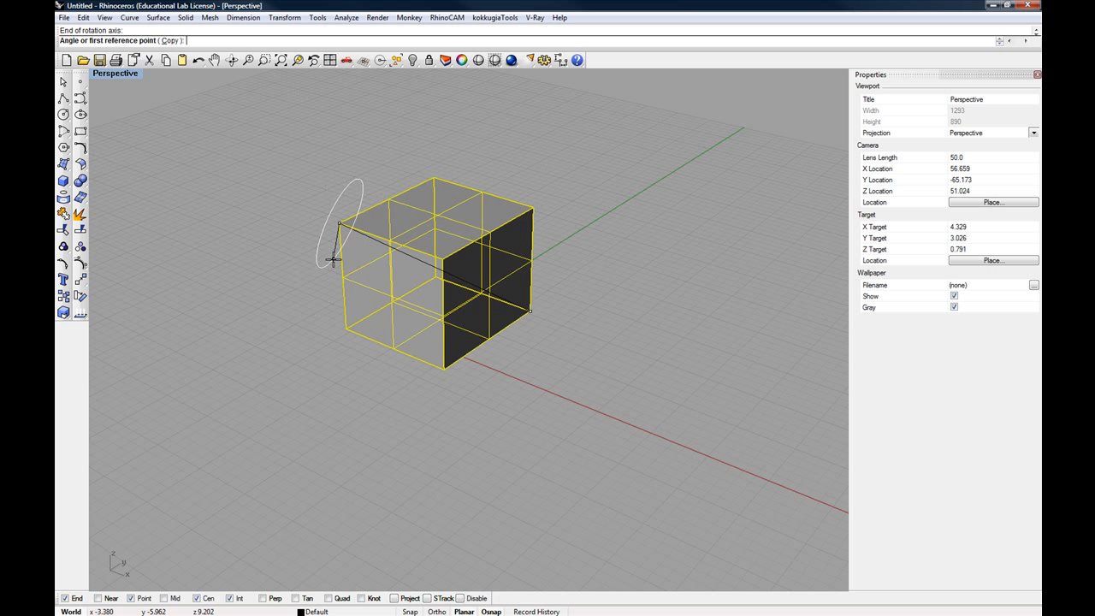
# Rotate the box freehand by about 57 degrees around the diagonal axis, using two reference points.
pyautogui.moveTo(330, 262); pyautogui.dragTo(388, 269, button='right')
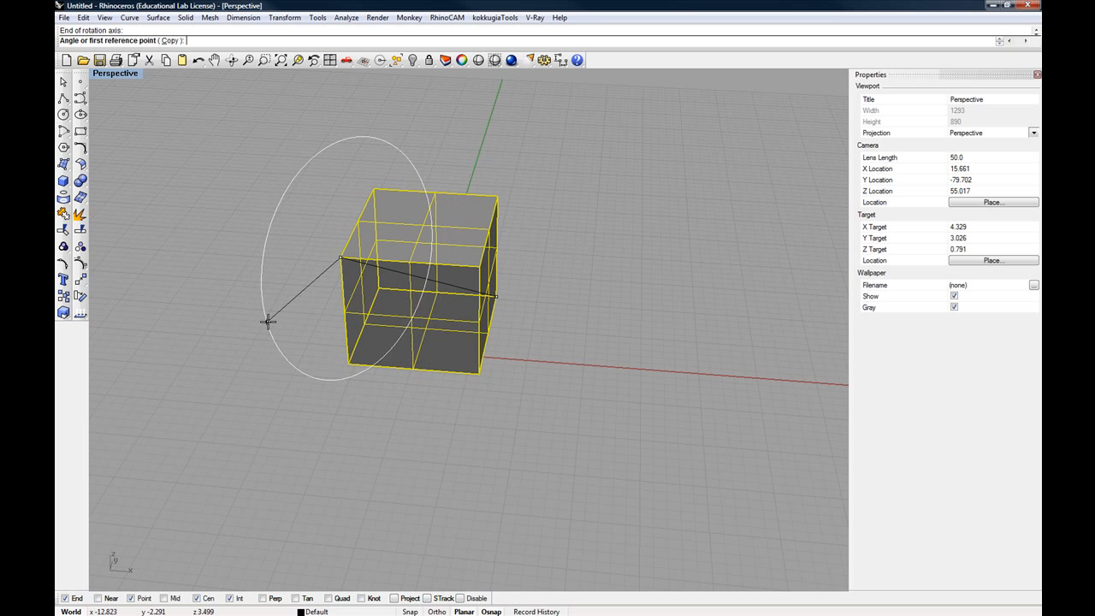
pyautogui.moveTo(283, 307)
pyautogui.mouseDown(button='right')
pyautogui.moveTo(382, 303)
pyautogui.moveTo(266, 308)
pyautogui.moveTo(257, 299)
pyautogui.moveTo(281, 296)
pyautogui.mouseUp(button='right')
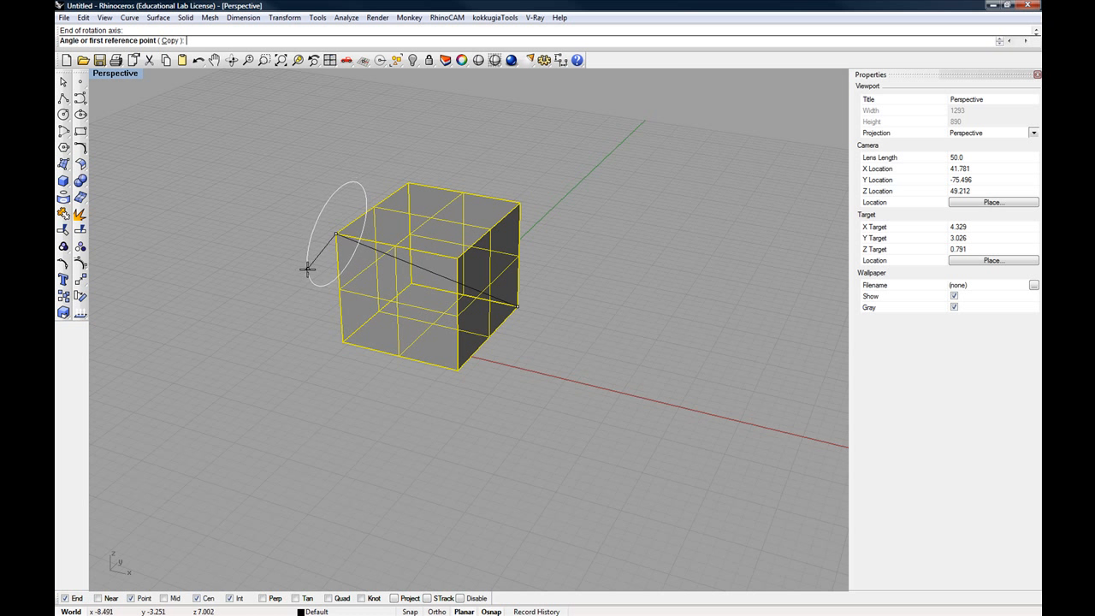
pyautogui.click(314, 266)
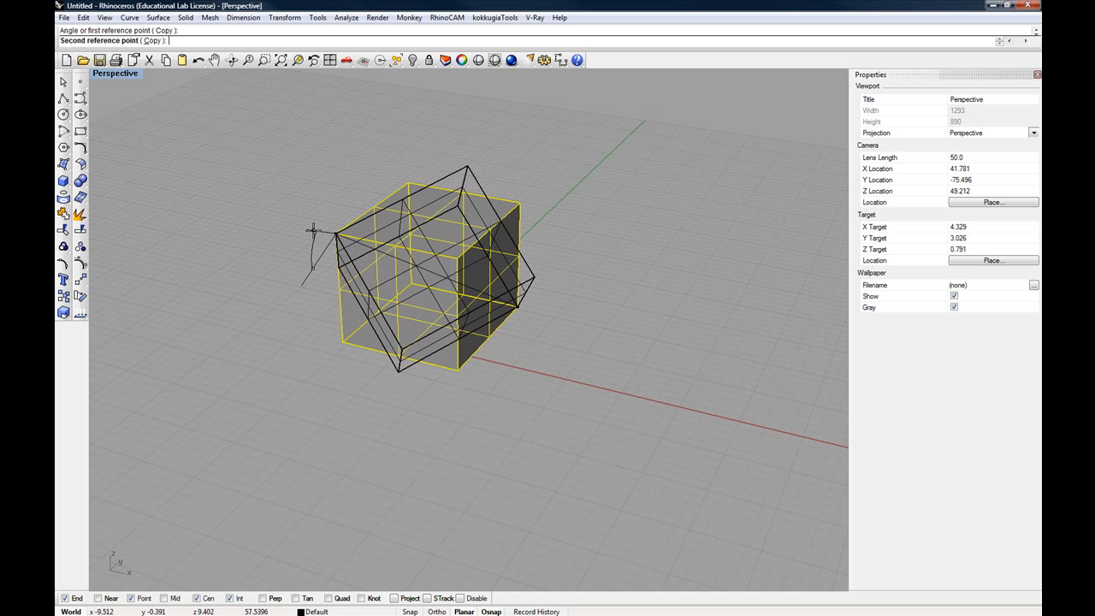
pyautogui.click(313, 232)
pyautogui.press('Return')
# Undo the 3D rotation of the box and clear the selection.
pyautogui.moveTo(313, 230); pyautogui.dragTo(379, 298, button='right')
pyautogui.moveTo(511, 292); pyautogui.dragTo(471, 285, button='right')
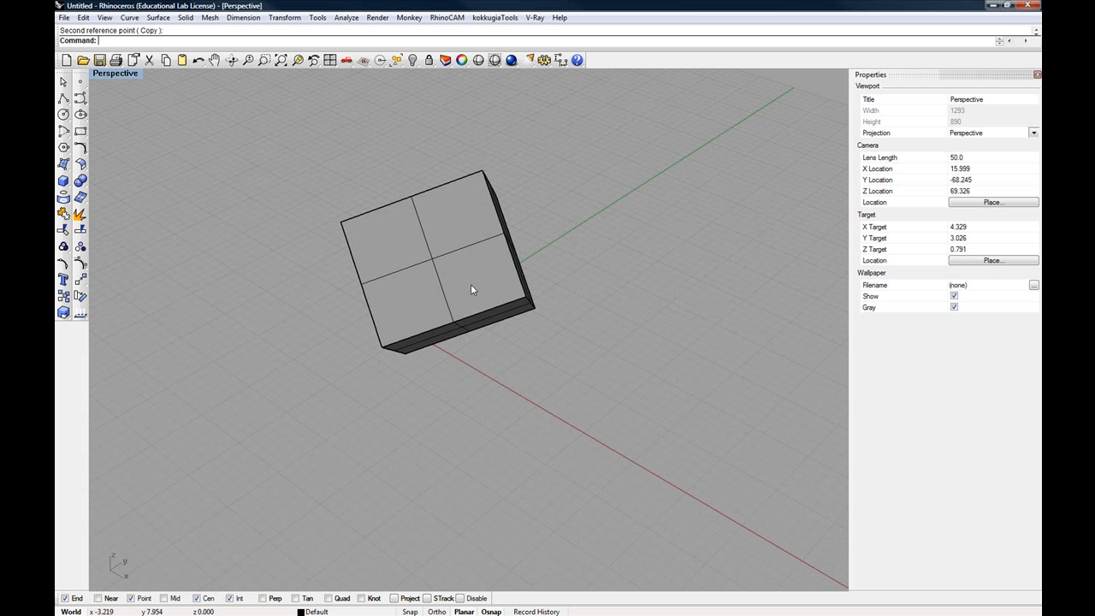
pyautogui.moveTo(397, 275); pyautogui.dragTo(430, 280, button='right')
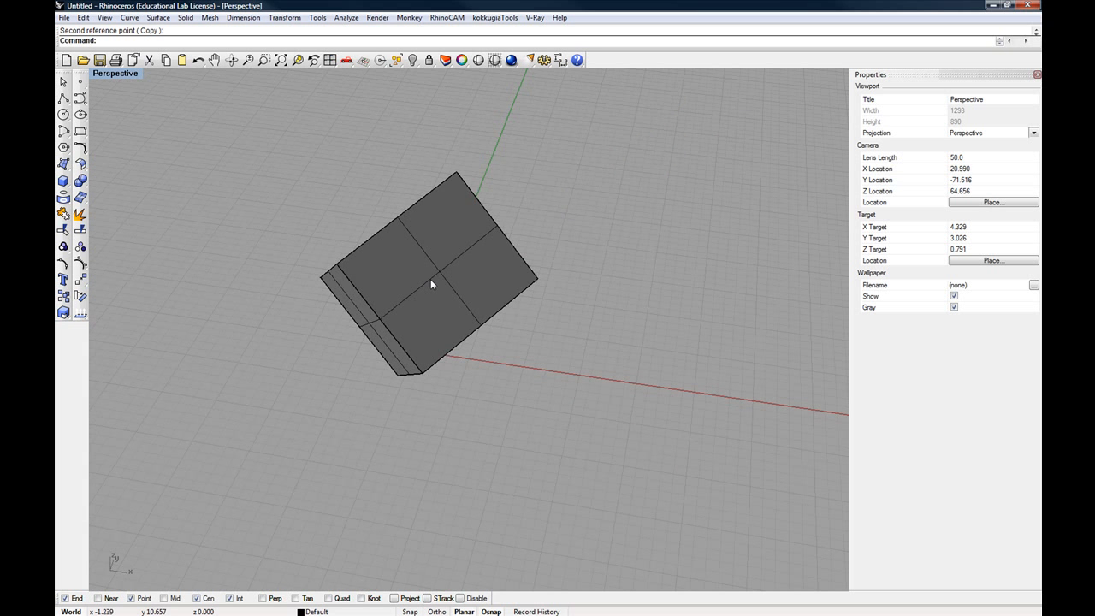
pyautogui.hotkey('ctrl', 'z')
pyautogui.click(540, 324)
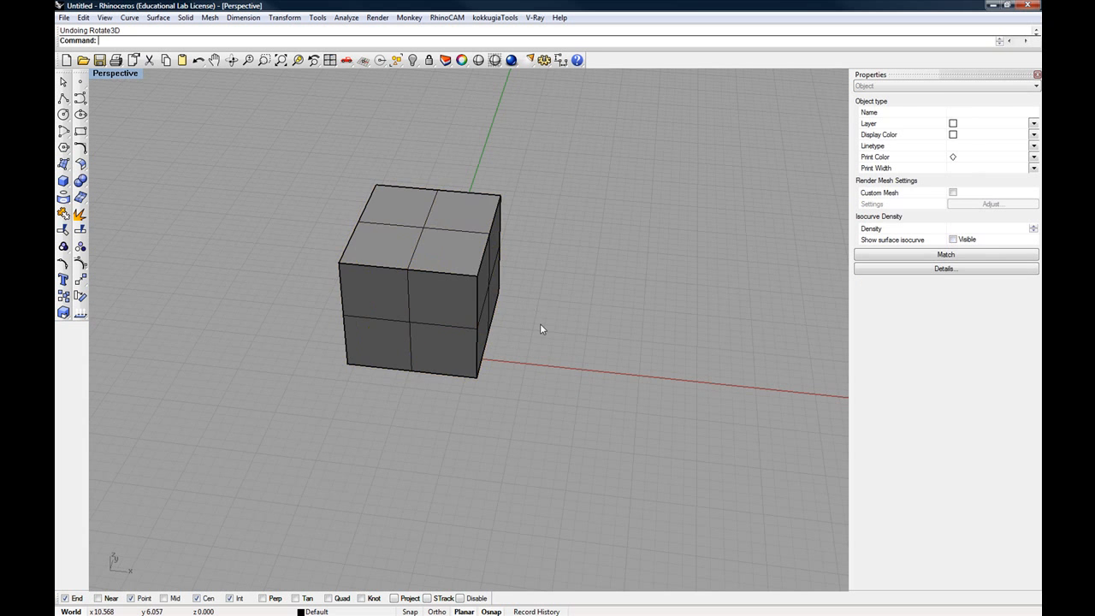
# Draw an open, C-shaped degree 3 curve with six control points across the x-axis, on the ground plane beside the box.
pyautogui.moveTo(538, 332); pyautogui.dragTo(389, 302, button='right')
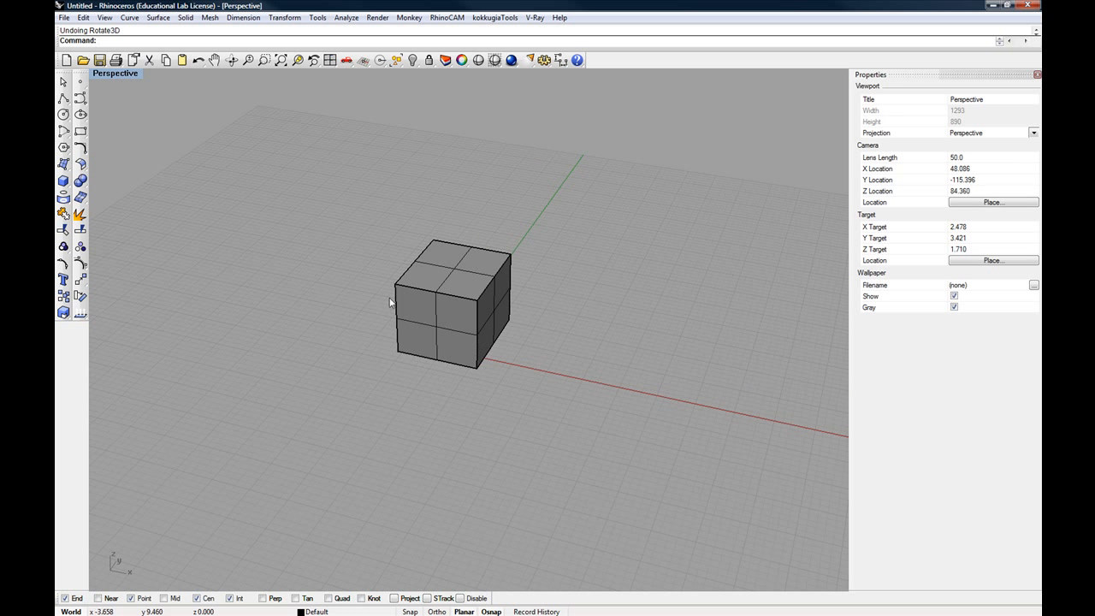
pyautogui.click(81, 99)
pyautogui.click(580, 355)
pyautogui.click(667, 306)
pyautogui.click(737, 361)
pyautogui.click(705, 457)
pyautogui.click(594, 468)
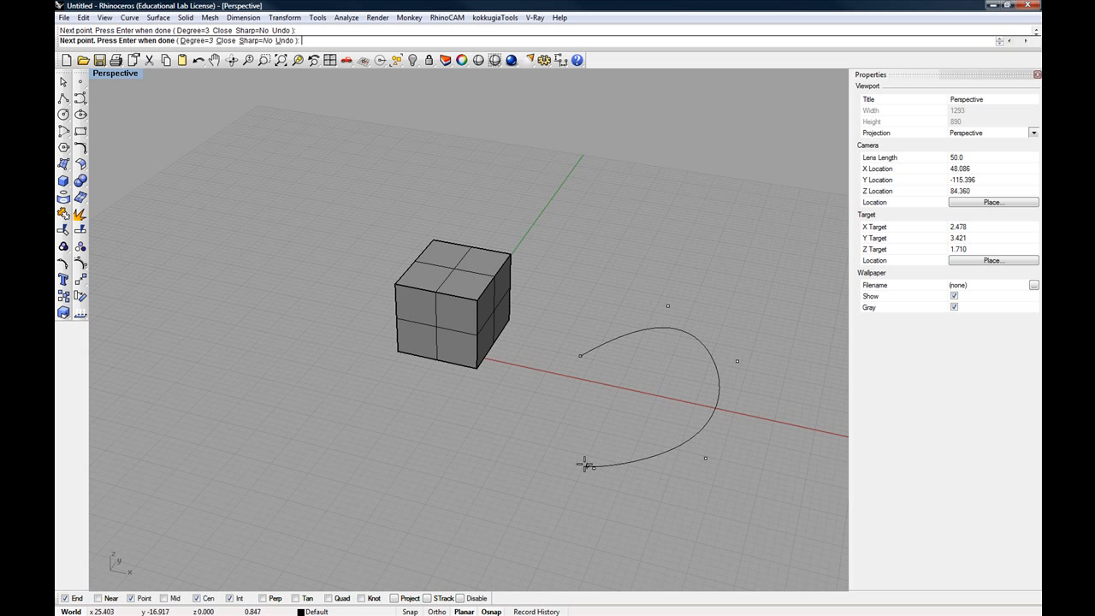
pyautogui.click(575, 430)
pyautogui.press('Return')
pyautogui.moveTo(577, 440); pyautogui.dragTo(584, 414, button='right')
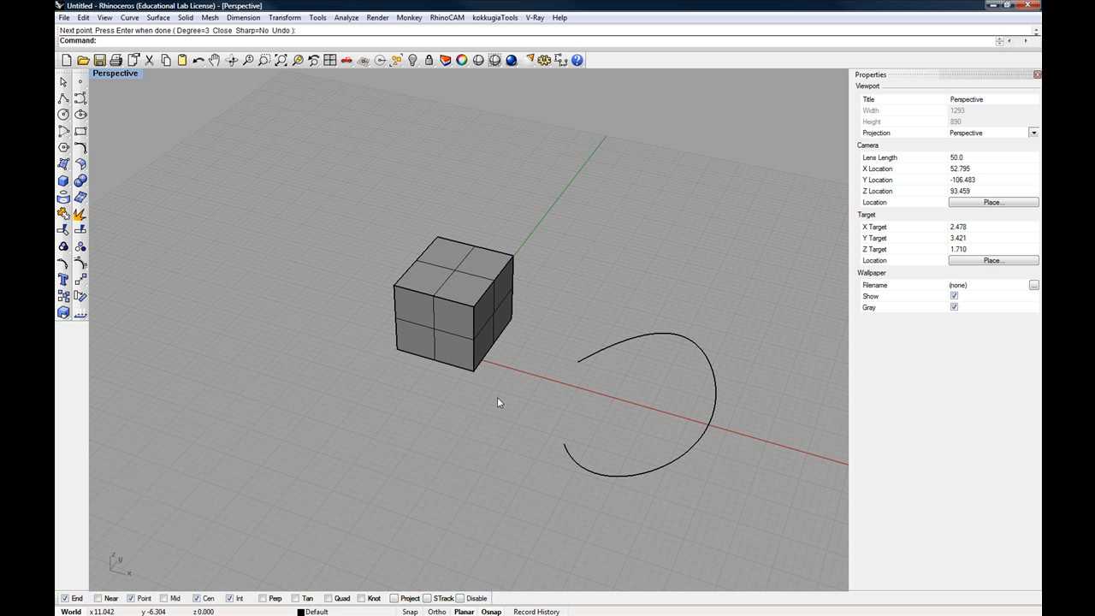
pyautogui.moveTo(545, 340); pyautogui.dragTo(490, 331, button='right')
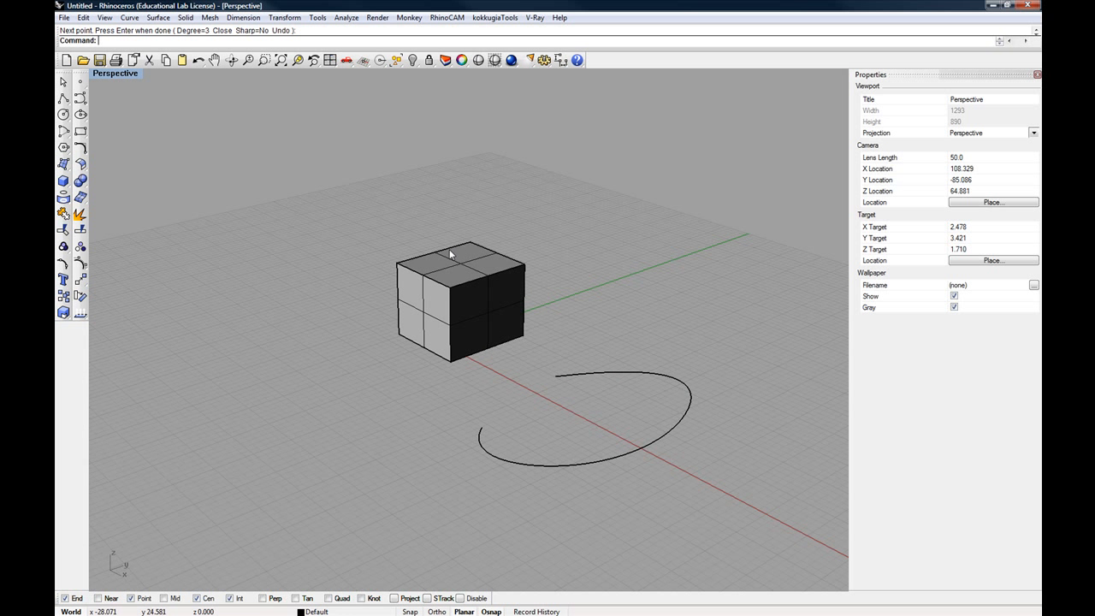
pyautogui.moveTo(523, 297); pyautogui.dragTo(468, 322, button='right')
pyautogui.rightClick(338, 289)
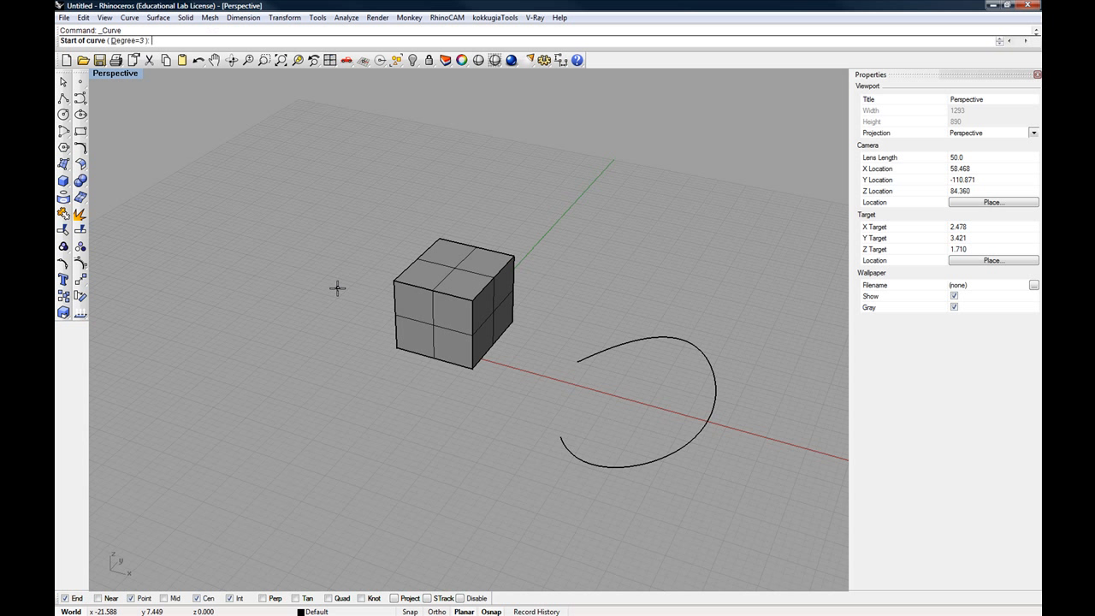
pyautogui.press('Escape')
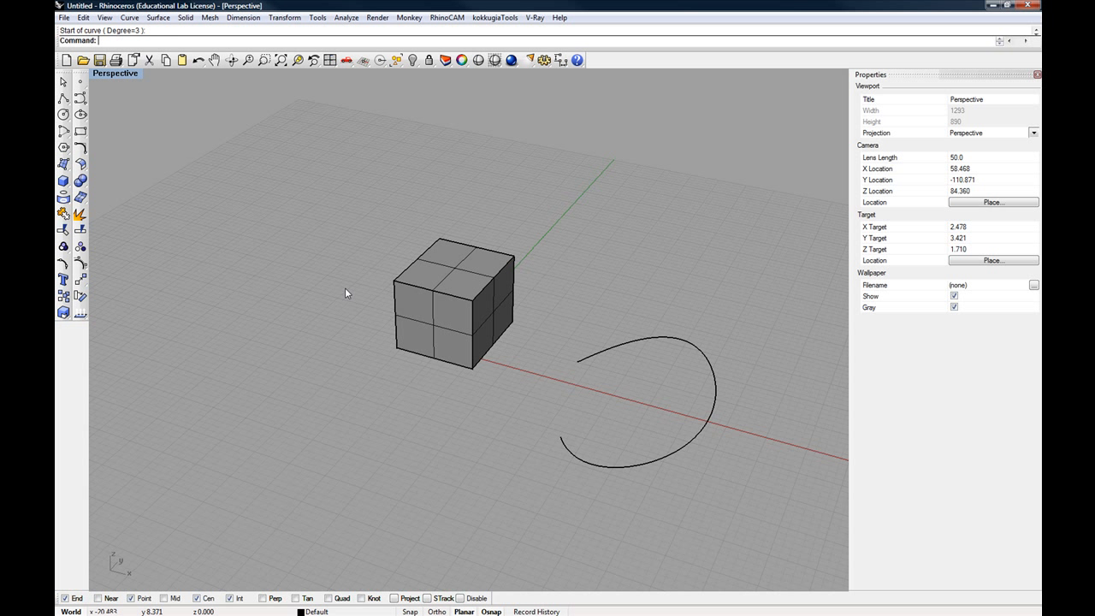
# Begin a 3D rotation of the C-shaped curve, enabling Midpoint snap and running the axis from a top edge's midpoint to the box's bottom front corner.
pyautogui.rightClick(81, 296)
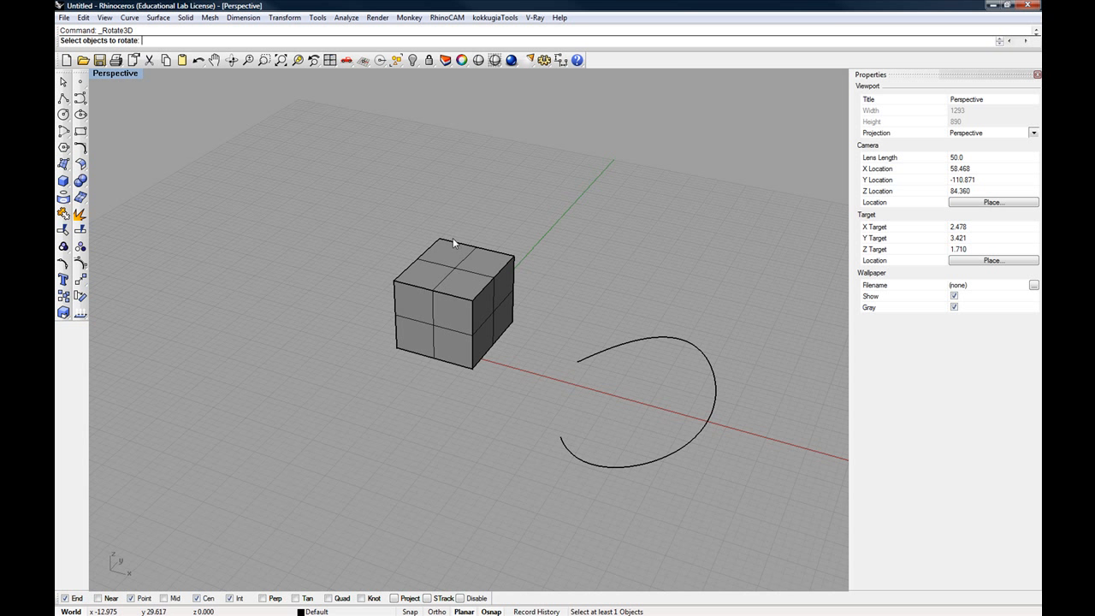
pyautogui.moveTo(479, 295); pyautogui.dragTo(579, 326, button='right')
pyautogui.click(588, 337)
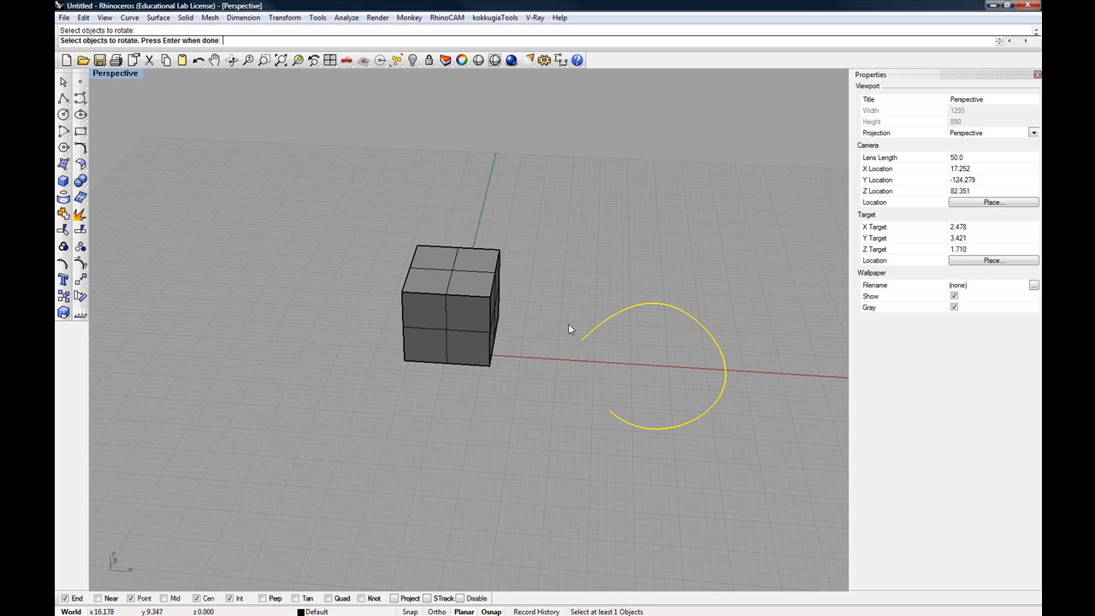
pyautogui.press('Return')
pyautogui.moveTo(567, 321); pyautogui.dragTo(517, 312, button='right')
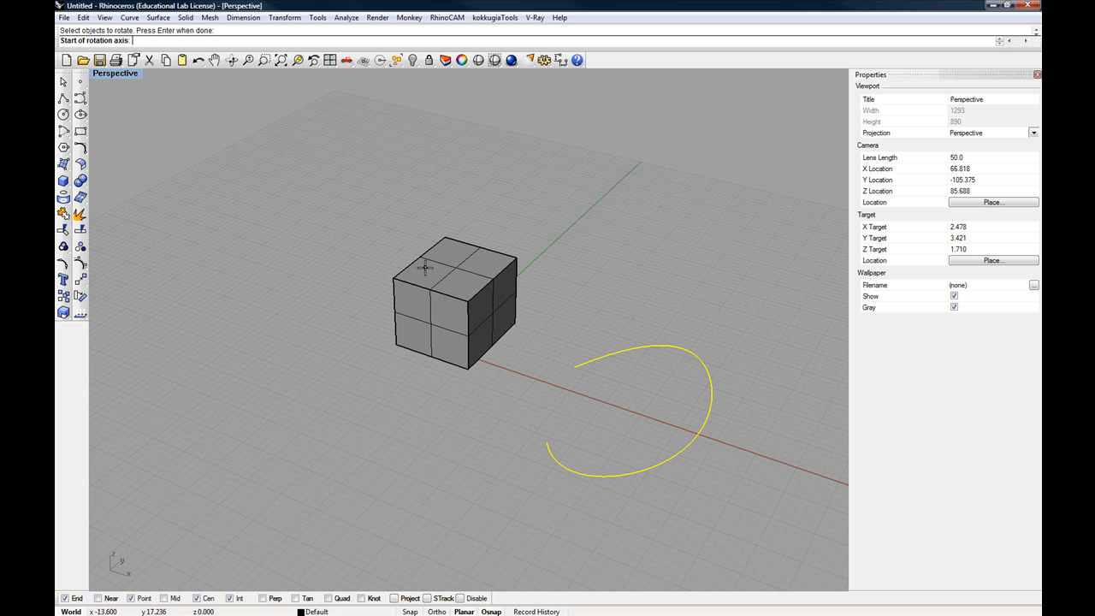
pyautogui.click(163, 598)
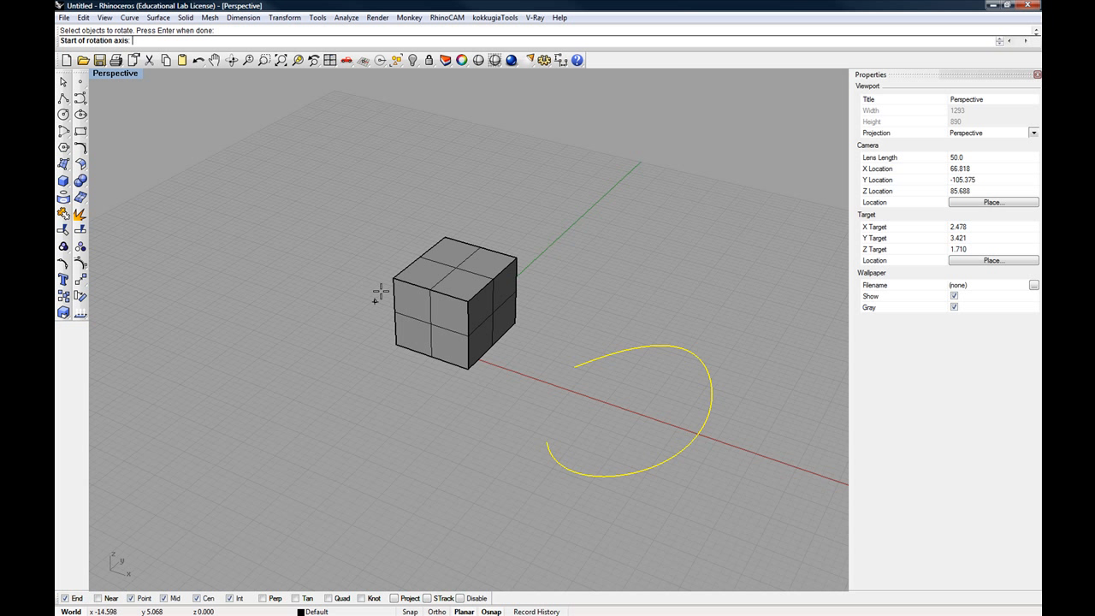
pyautogui.click(420, 257)
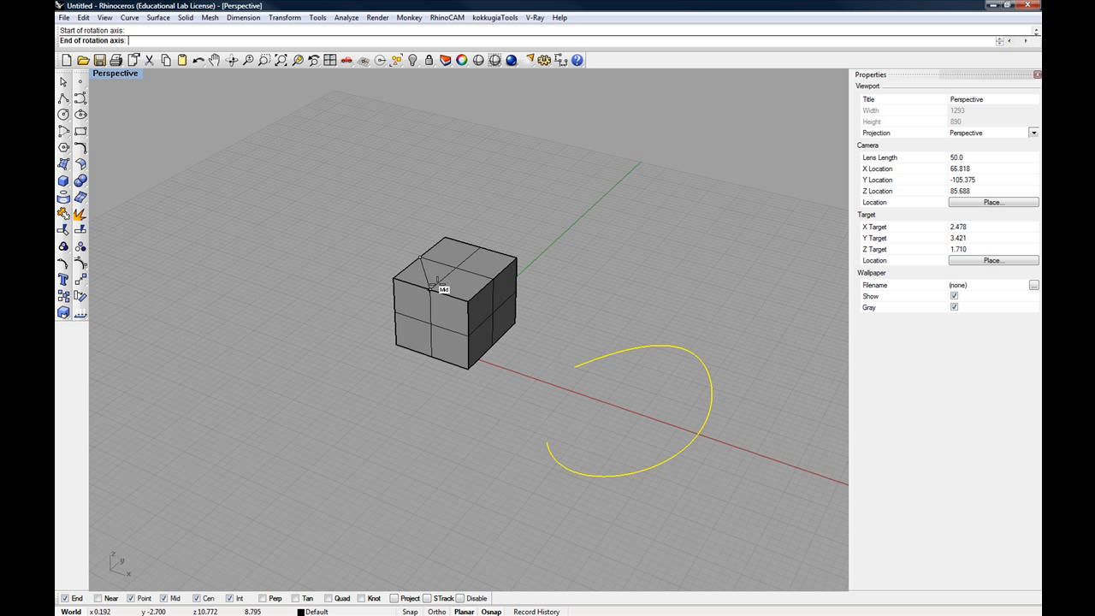
pyautogui.click(468, 369)
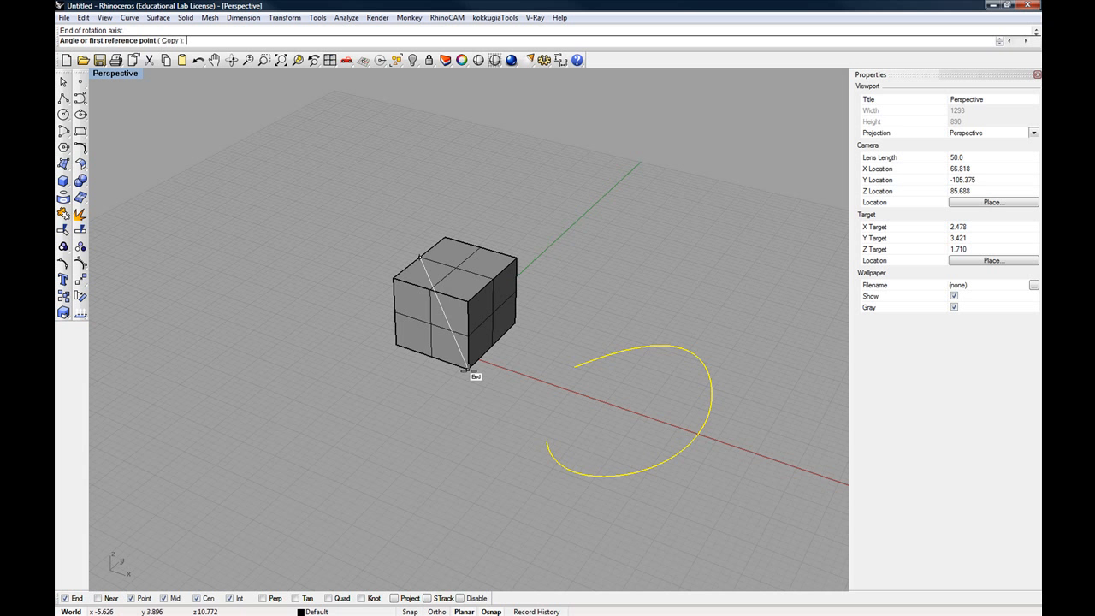
# Rotate the C-shaped curve freehand around the slanted axis using two reference points.
pyautogui.moveTo(388, 258); pyautogui.dragTo(675, 269, button='right')
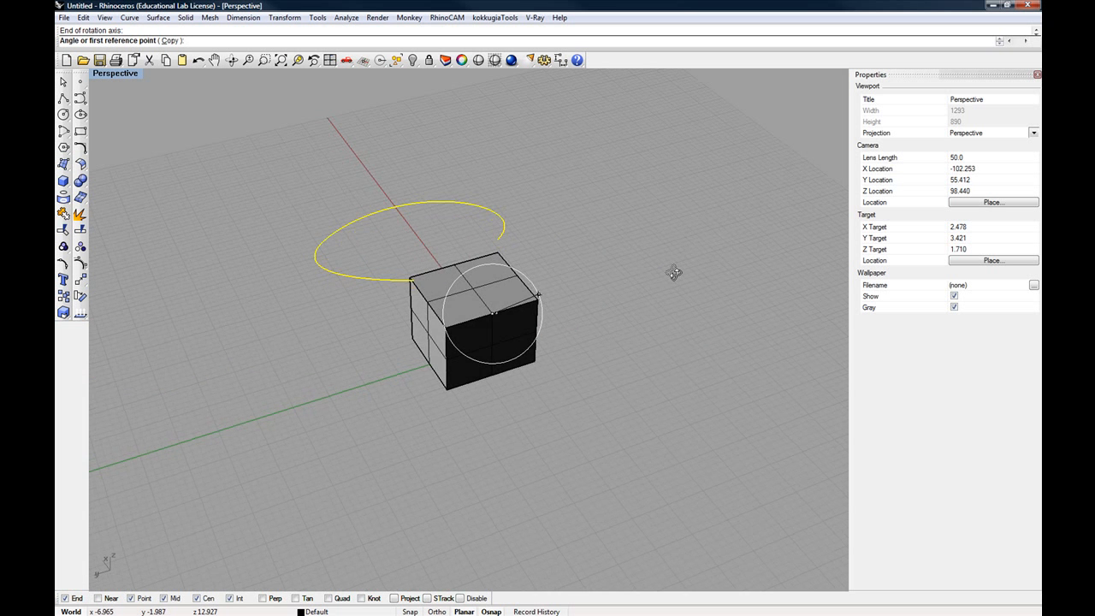
pyautogui.click(584, 276)
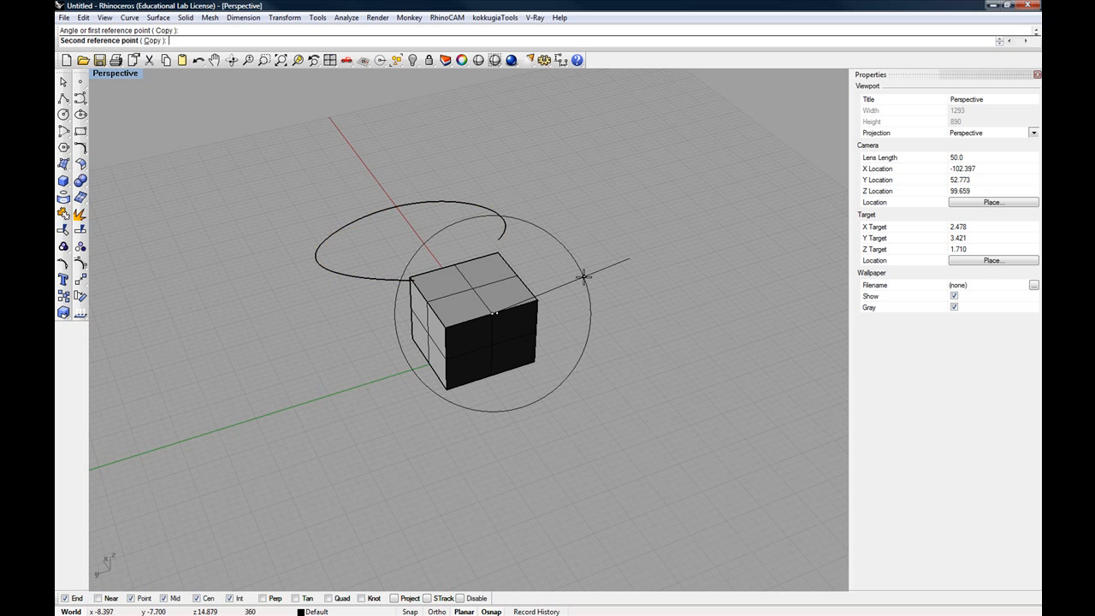
pyautogui.moveTo(579, 367); pyautogui.dragTo(441, 341, button='right')
pyautogui.click(323, 321)
pyautogui.scroll(-6, 416, 344)
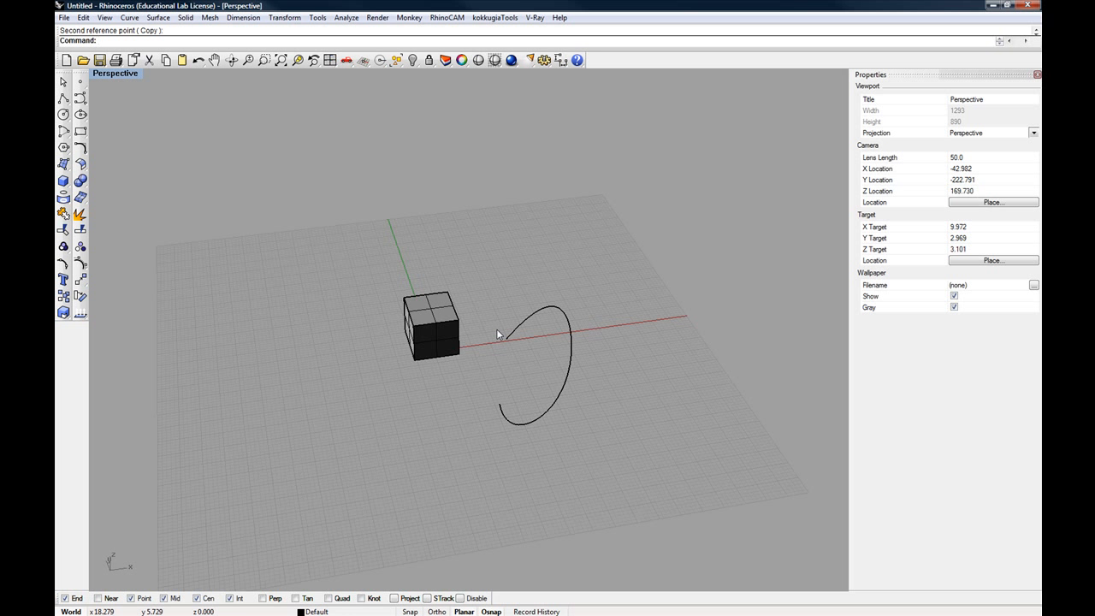
pyautogui.moveTo(469, 338); pyautogui.dragTo(379, 288, button='right')
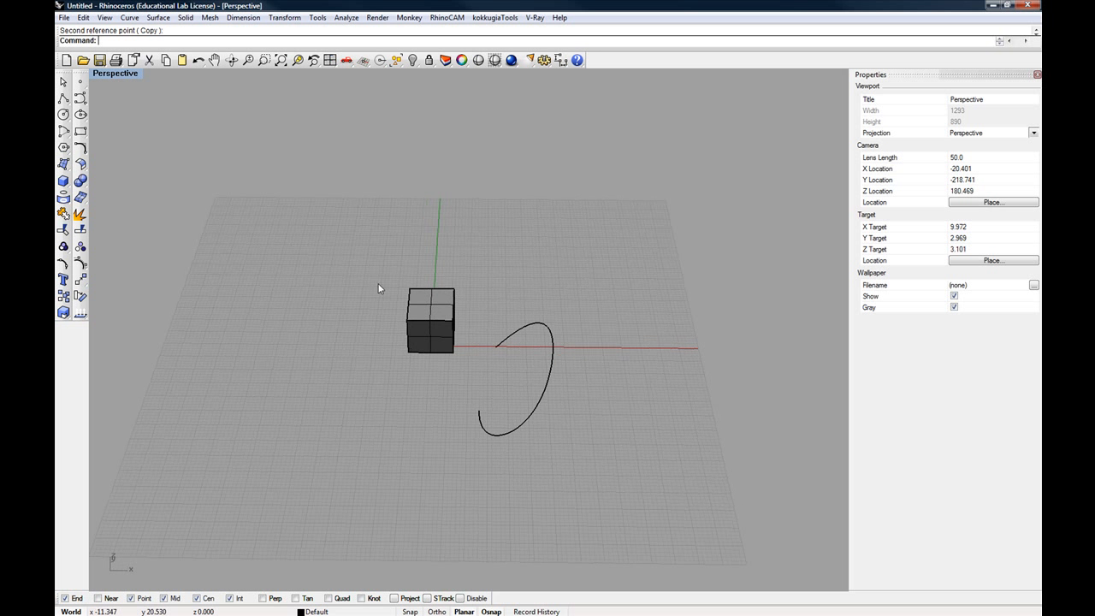
# Restore the four-viewport layout and delete both the box and the curve.
pyautogui.doubleClick(115, 73)
pyautogui.moveTo(571, 146); pyautogui.dragTo(768, 291)
pyautogui.press('Delete')
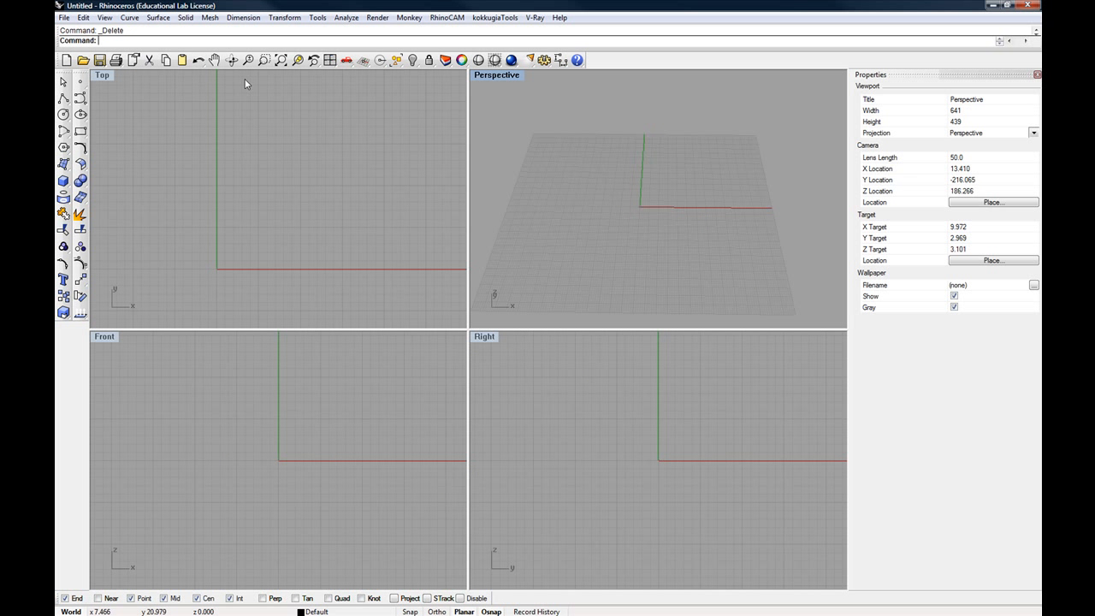
# Draw a rectangle in the maximized Top view, from just beside the origin to about x 16.9, y 15.5.
pyautogui.doubleClick(103, 75)
pyautogui.moveTo(369, 296); pyautogui.dragTo(425, 239, button='right')
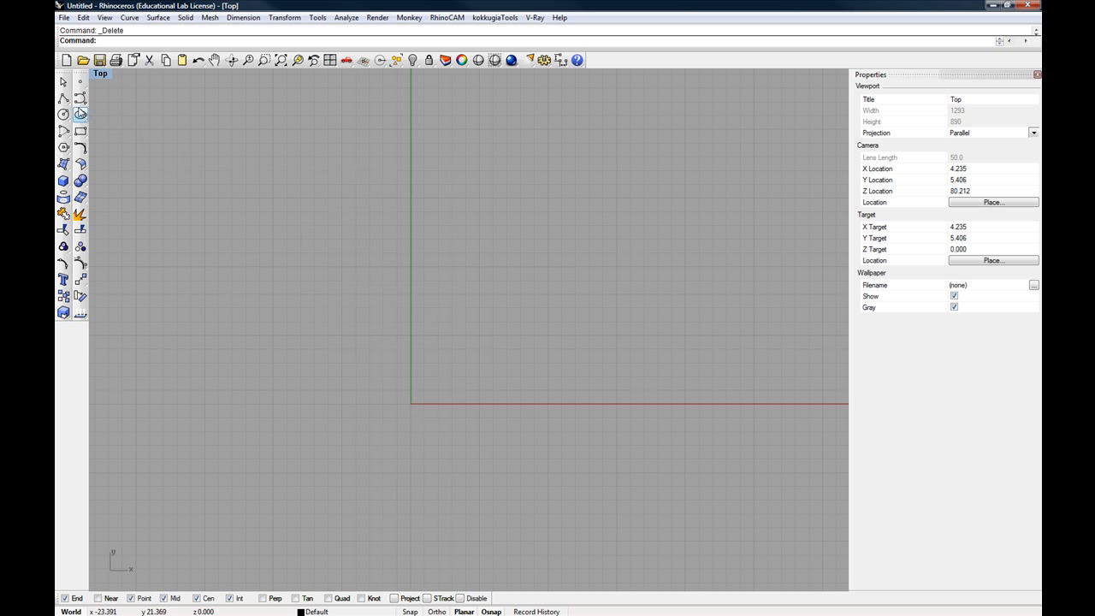
pyautogui.click(80, 132)
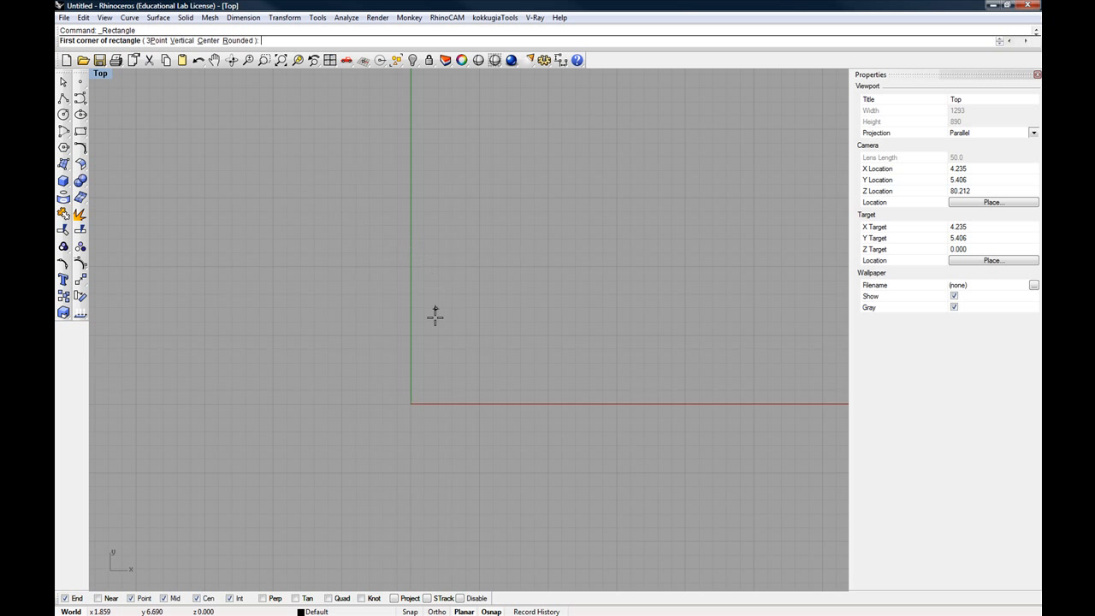
pyautogui.click(422, 387)
pyautogui.click(644, 192)
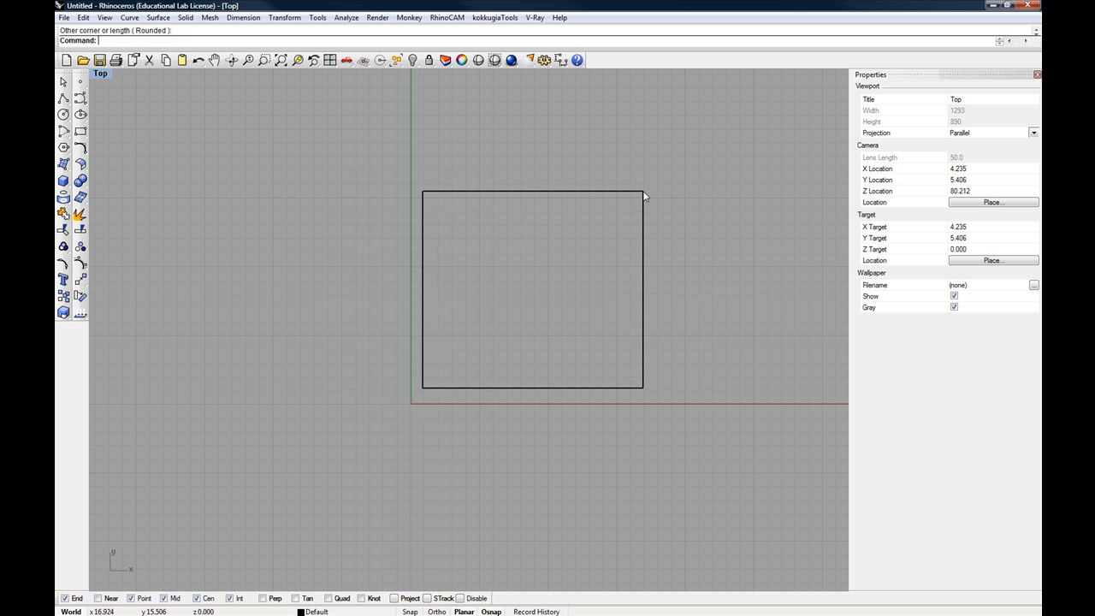
pyautogui.scroll(-2, 469, 278)
pyautogui.scroll(1, 459, 279)
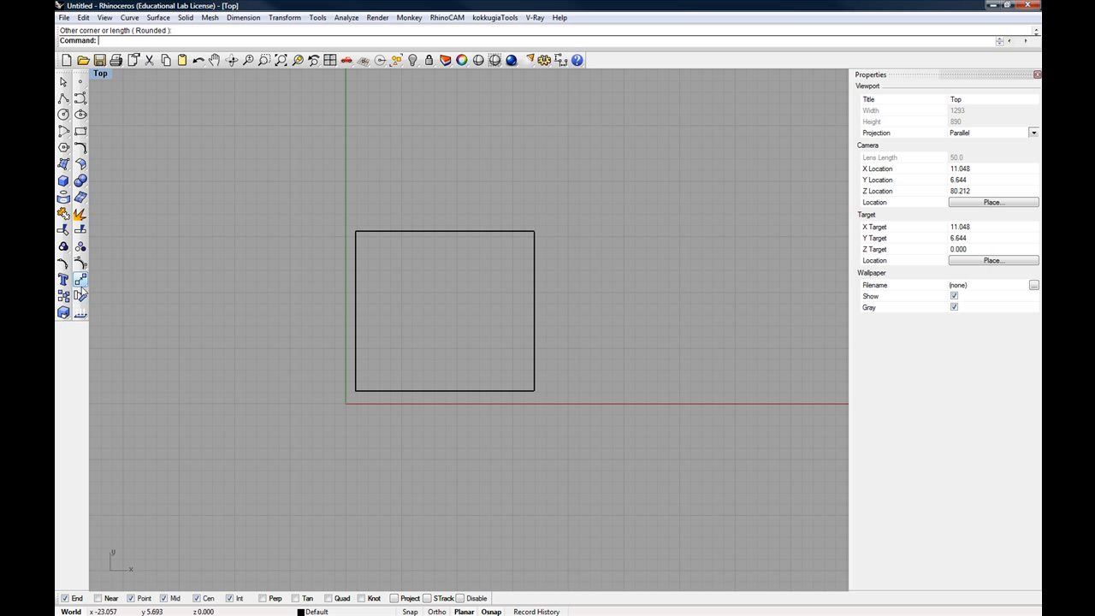
# Keep the Scale tools floating beside the drawing and start a Scale 1-D on the rectangle.
pyautogui.click(64, 314)
pyautogui.moveTo(94, 309); pyautogui.dragTo(137, 286)
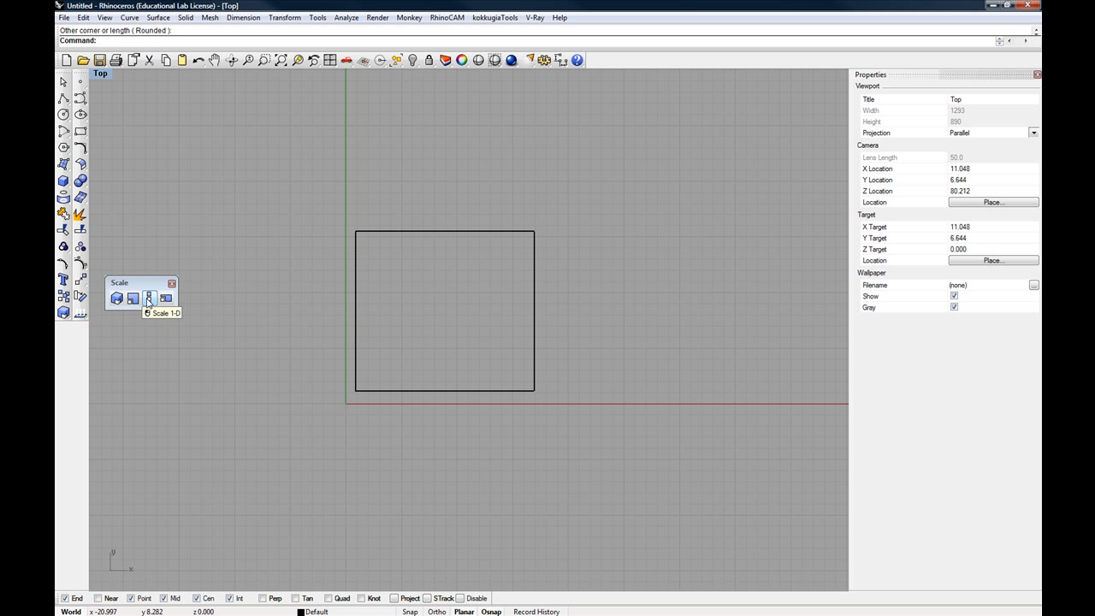
pyautogui.click(148, 300)
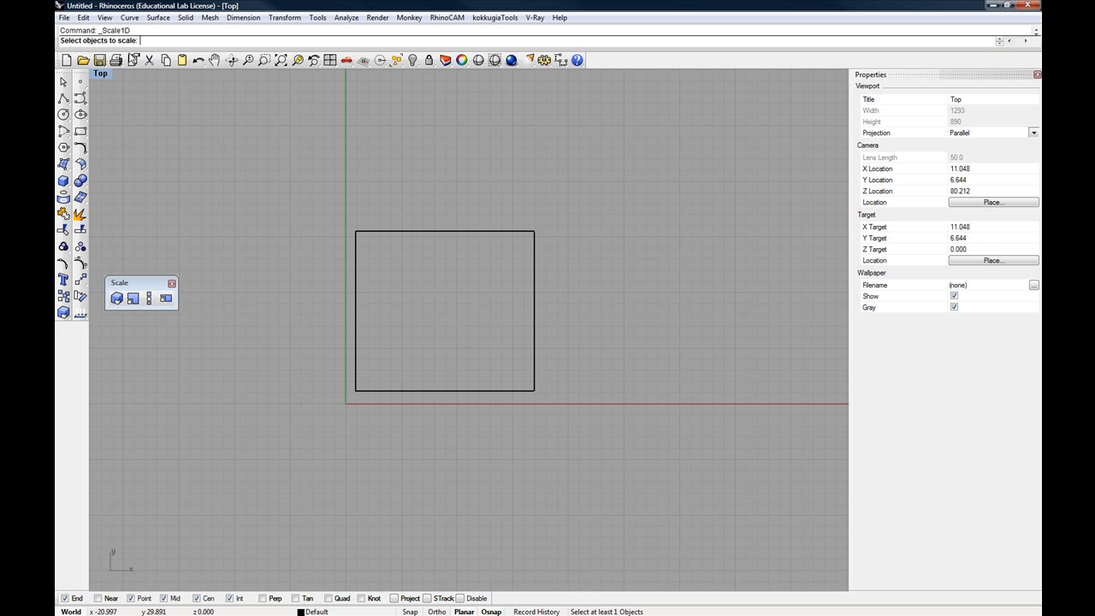
pyautogui.click(396, 232)
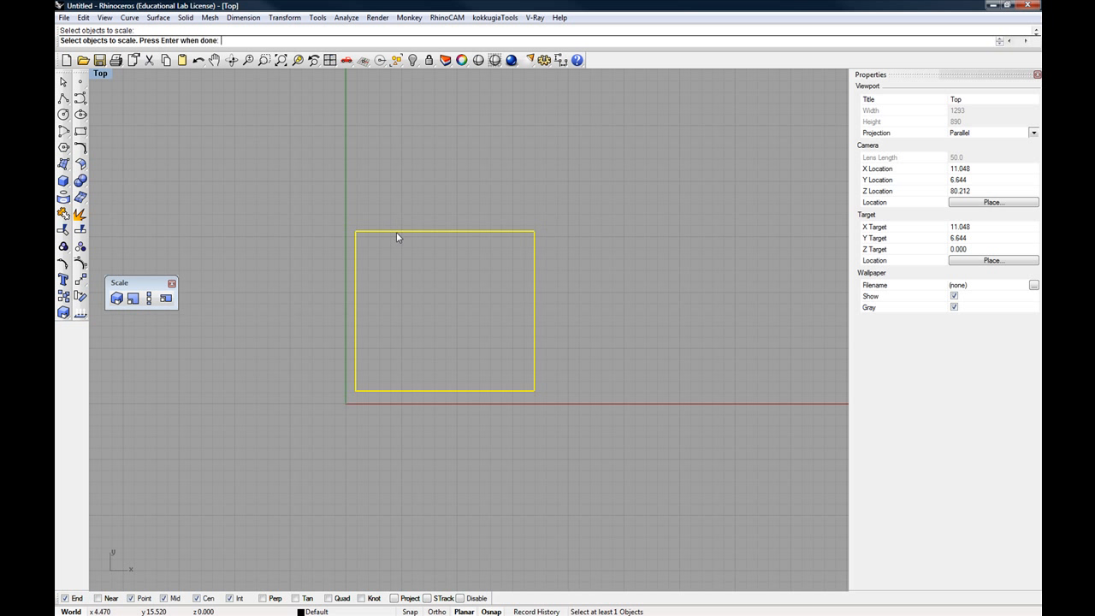
pyautogui.press('Return')
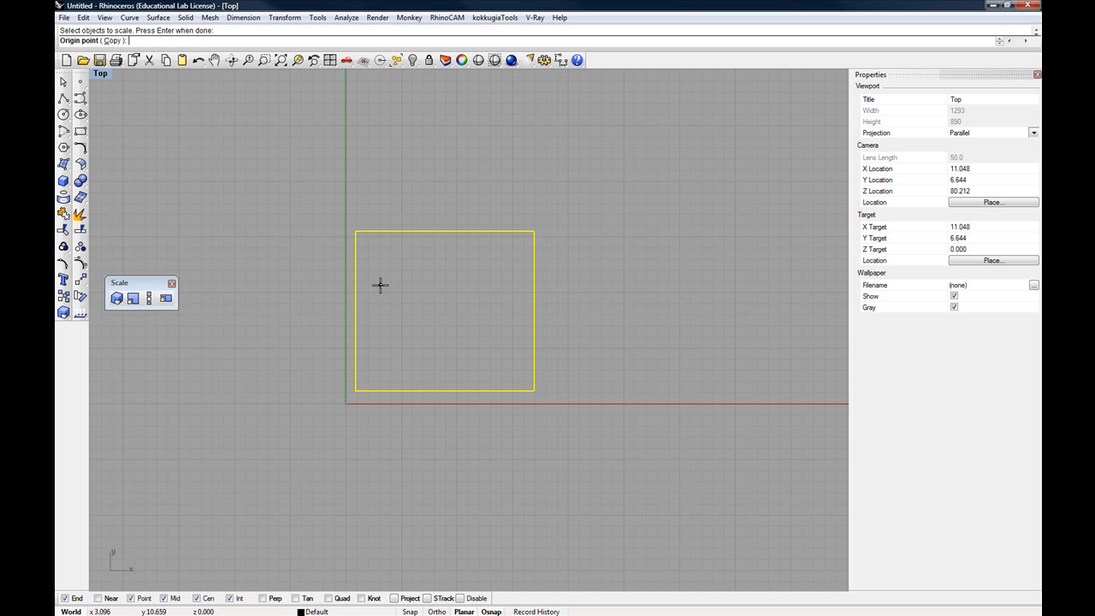
# Turn off the Intersection, Center, Midpoint and Point object snaps, keeping only End snap active.
pyautogui.click(231, 598)
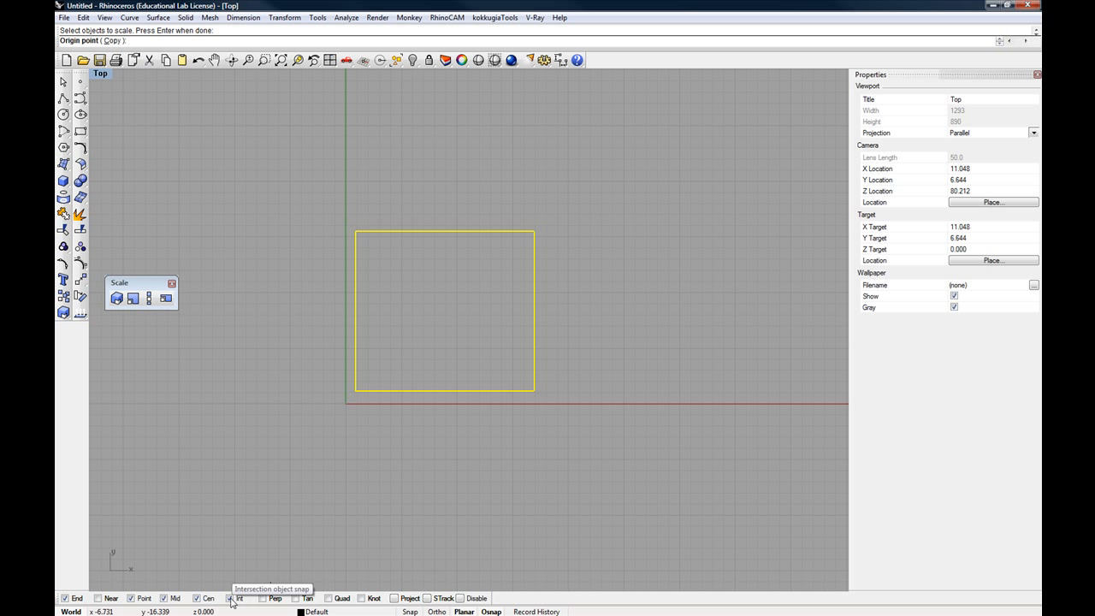
pyautogui.click(199, 598)
pyautogui.click(164, 598)
pyautogui.click(131, 598)
pyautogui.click(64, 598)
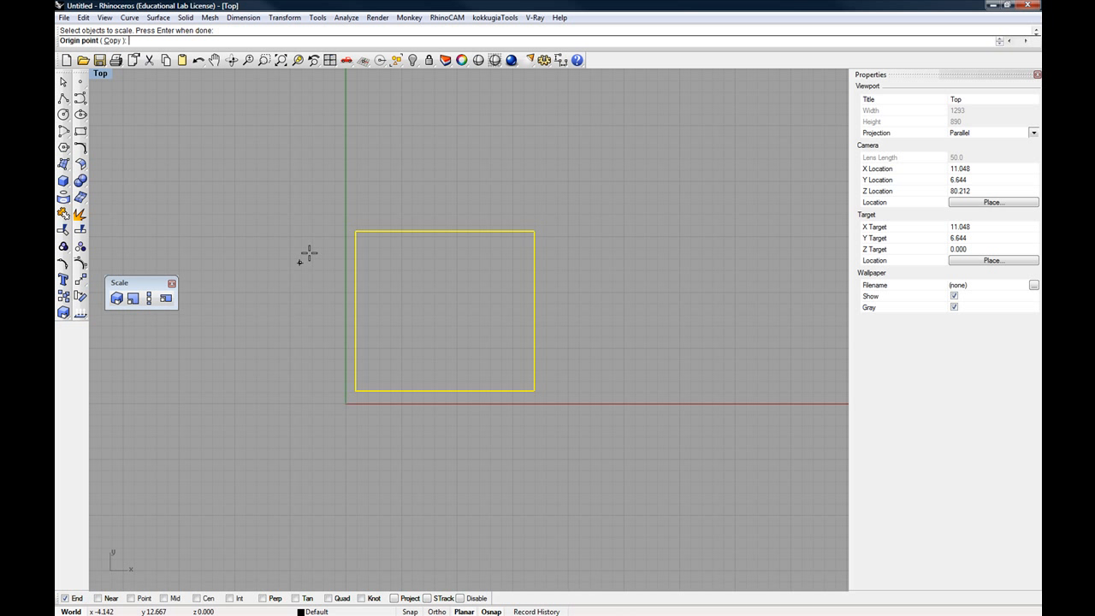
# Try narrowing the rectangle along its top edge by a factor of about 0.267 from its upper-left corner, and undo the scaling.
pyautogui.click(355, 232)
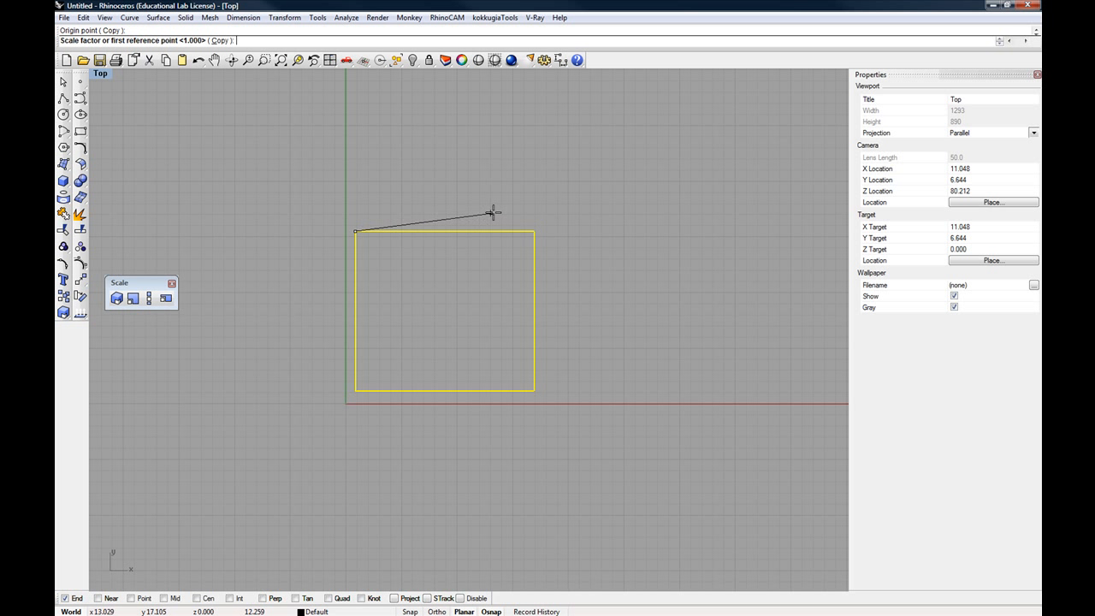
pyautogui.click(533, 230)
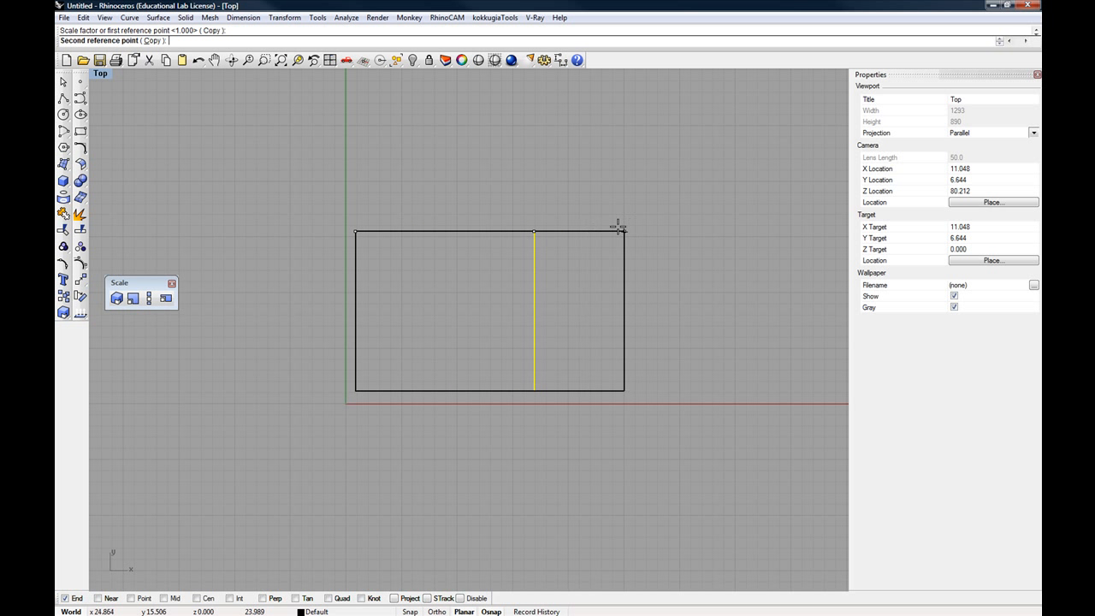
pyautogui.click(403, 232)
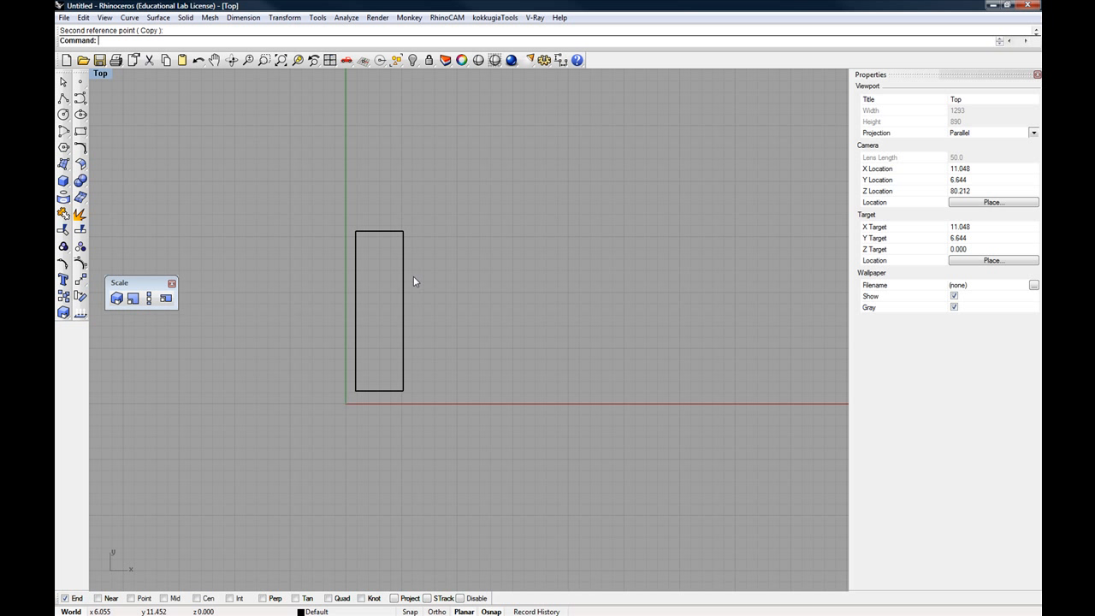
pyautogui.moveTo(413, 276); pyautogui.dragTo(431, 282, button='right')
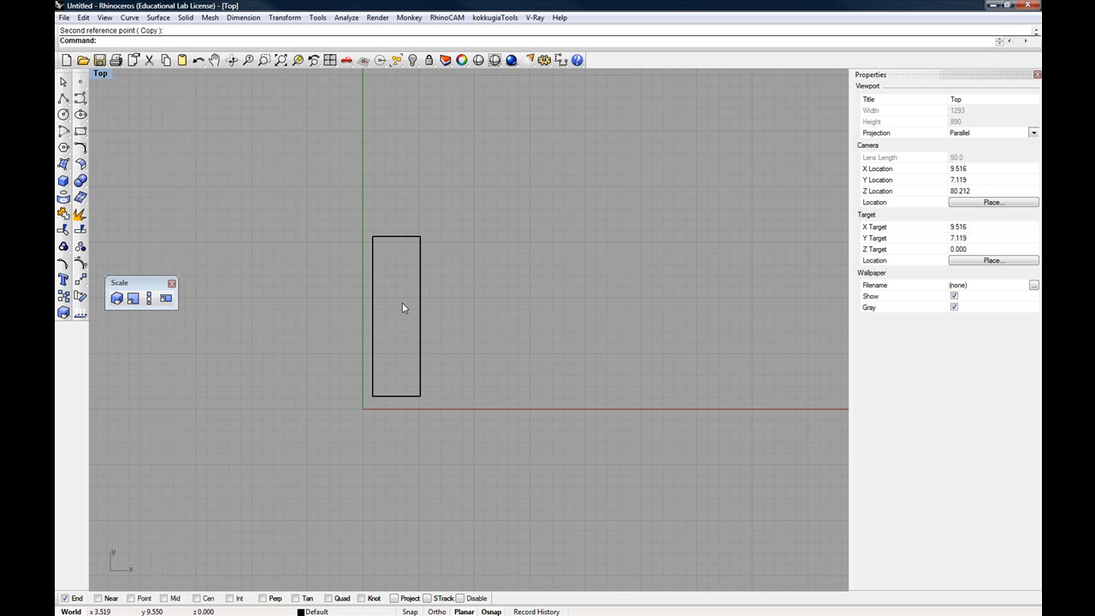
pyautogui.hotkey('ctrl', 'z')
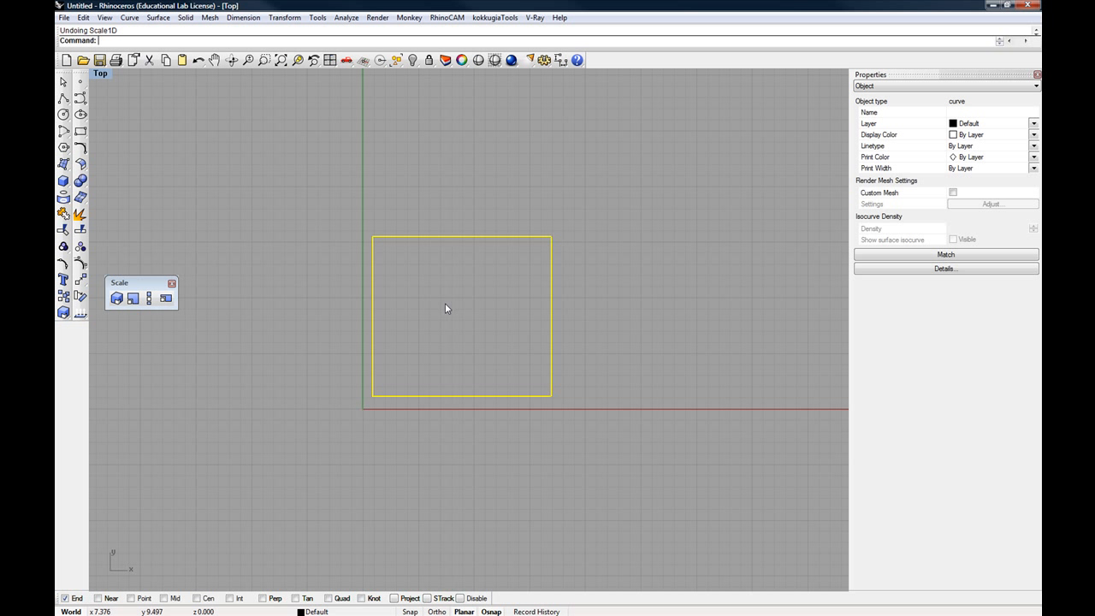
# Try a diagonal Scale 1-D stretch of the rectangle from its lower-left corner, undo it and clear the selection.
pyautogui.rightClick(445, 308)
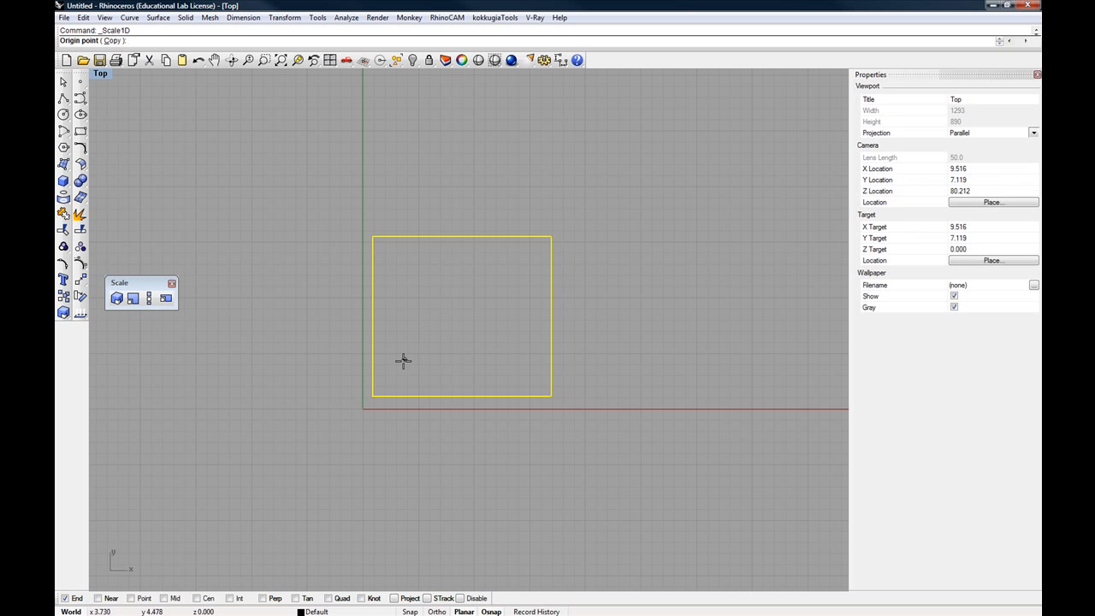
pyautogui.click(373, 395)
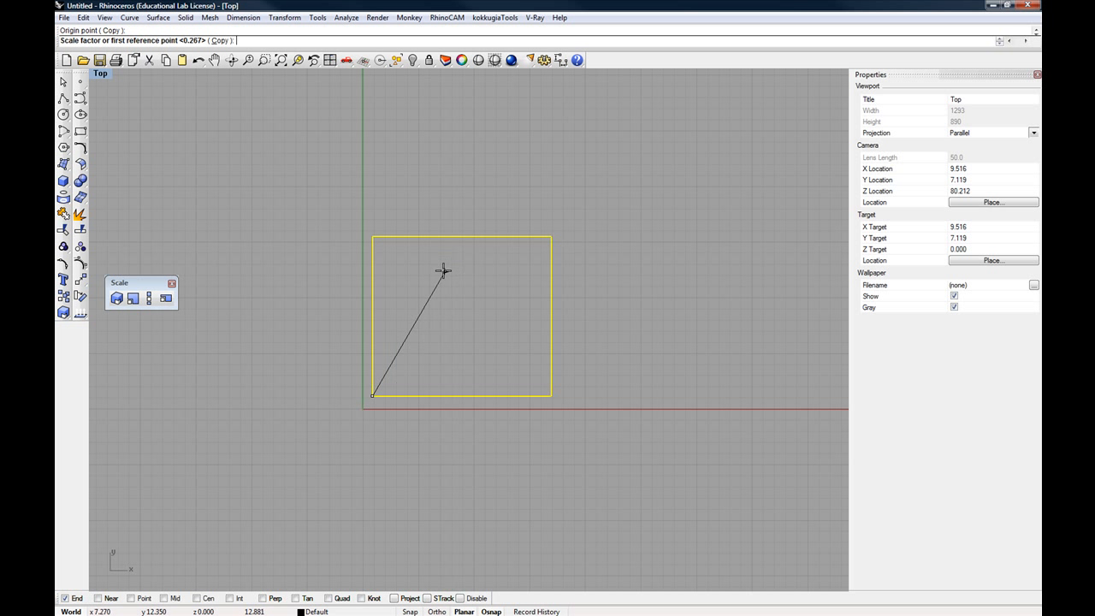
pyautogui.click(441, 272)
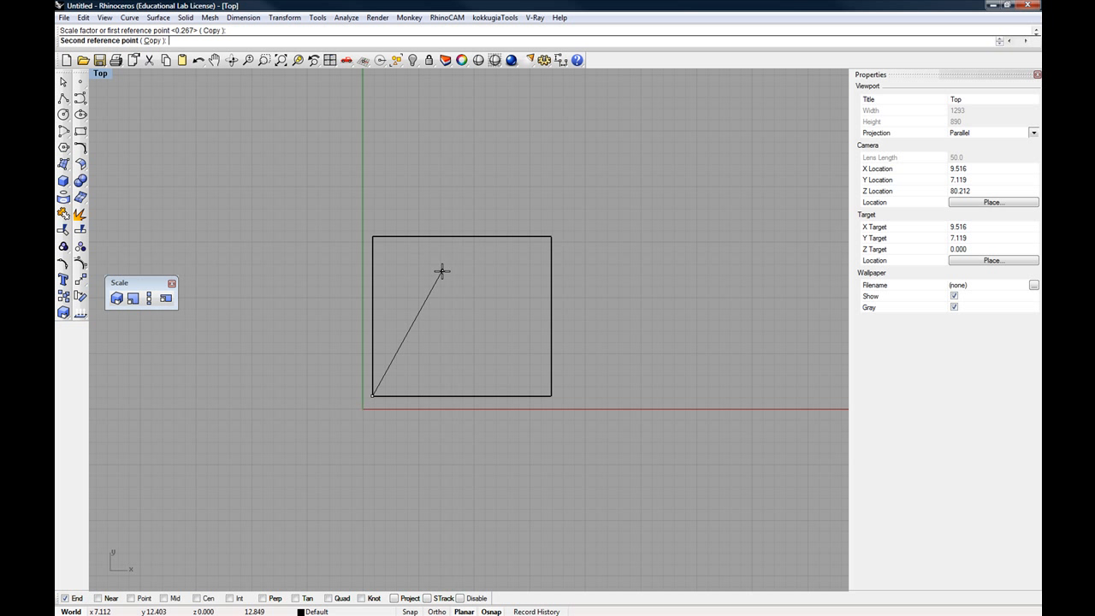
pyautogui.click(503, 192)
pyautogui.scroll(-3, 505, 193)
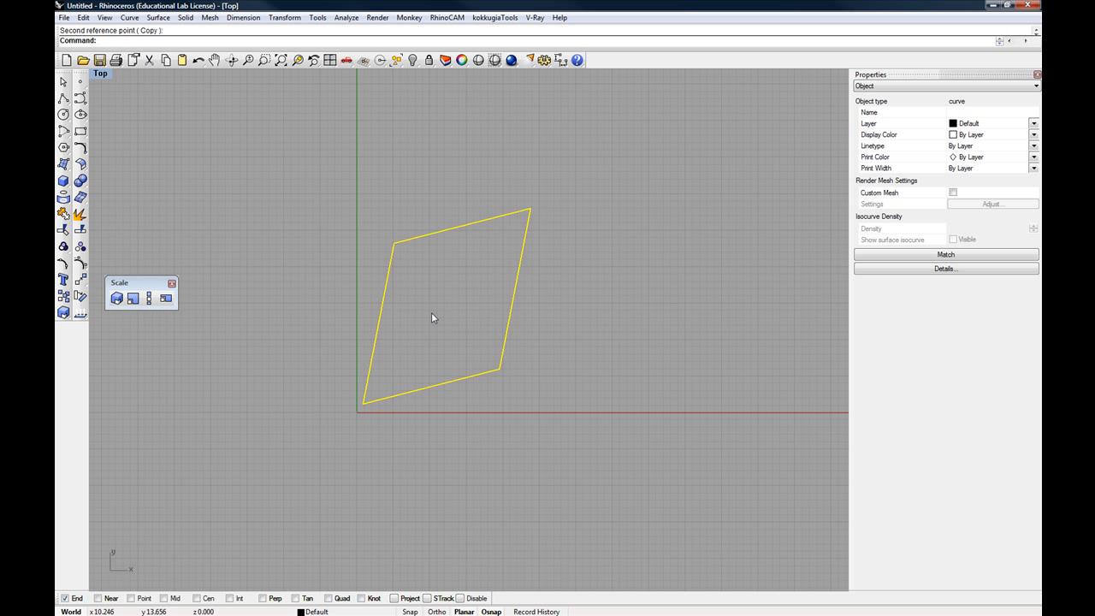
pyautogui.hotkey('ctrl', 'z')
pyautogui.moveTo(404, 301); pyautogui.dragTo(359, 301, button='right')
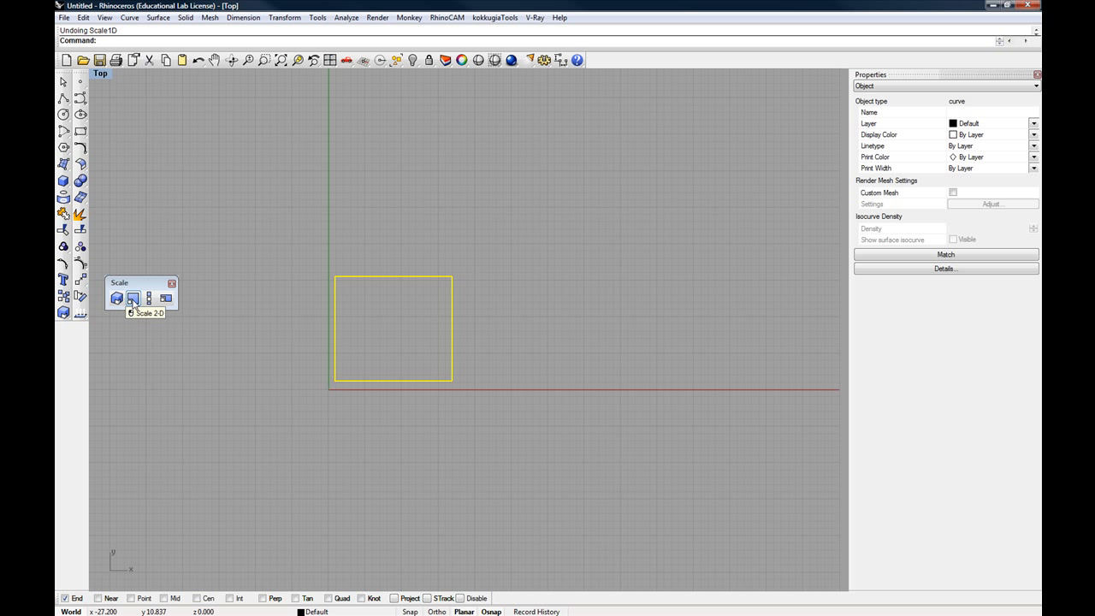
pyautogui.click(224, 320)
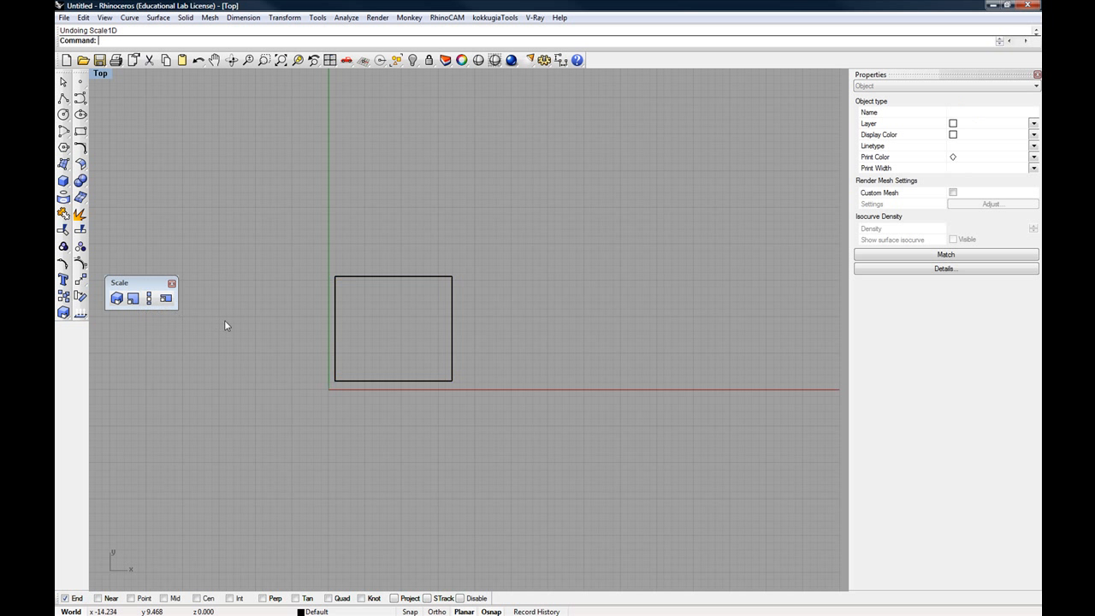
# Enlarge the rectangle with Scale 2-D from its upper-left corner by a factor of about 1.527, using the upper-right corner as reference.
pyautogui.click(133, 298)
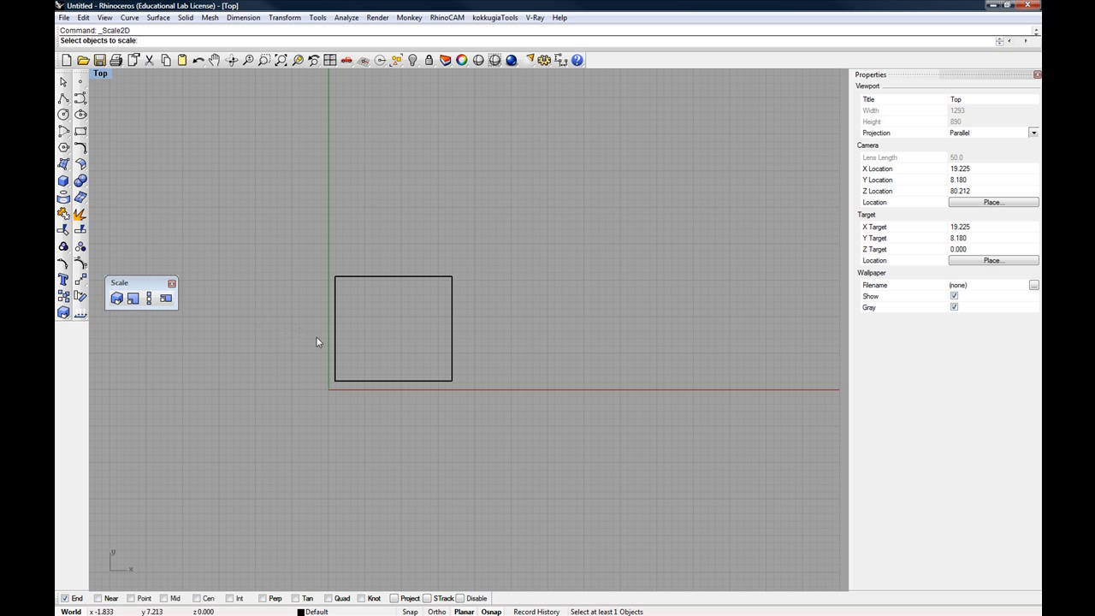
pyautogui.click(390, 277)
pyautogui.press('Return')
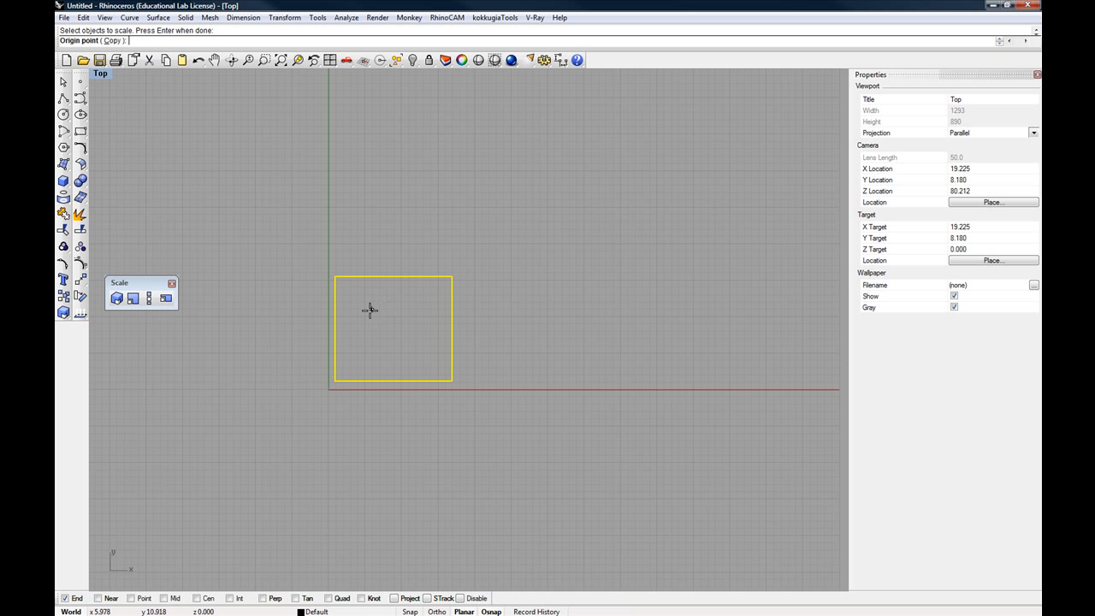
pyautogui.click(334, 275)
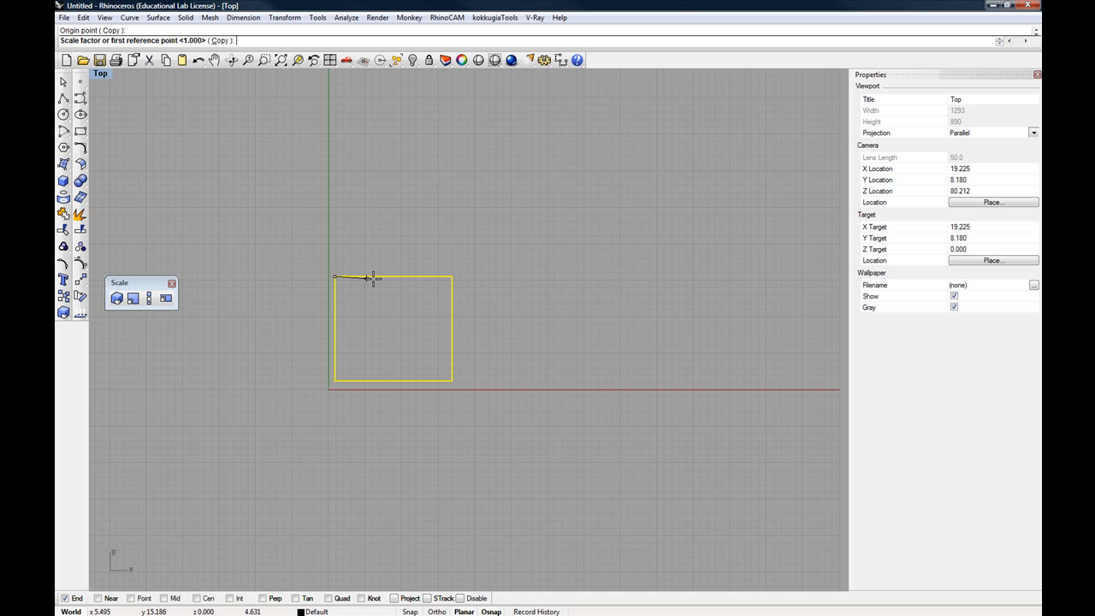
pyautogui.click(452, 275)
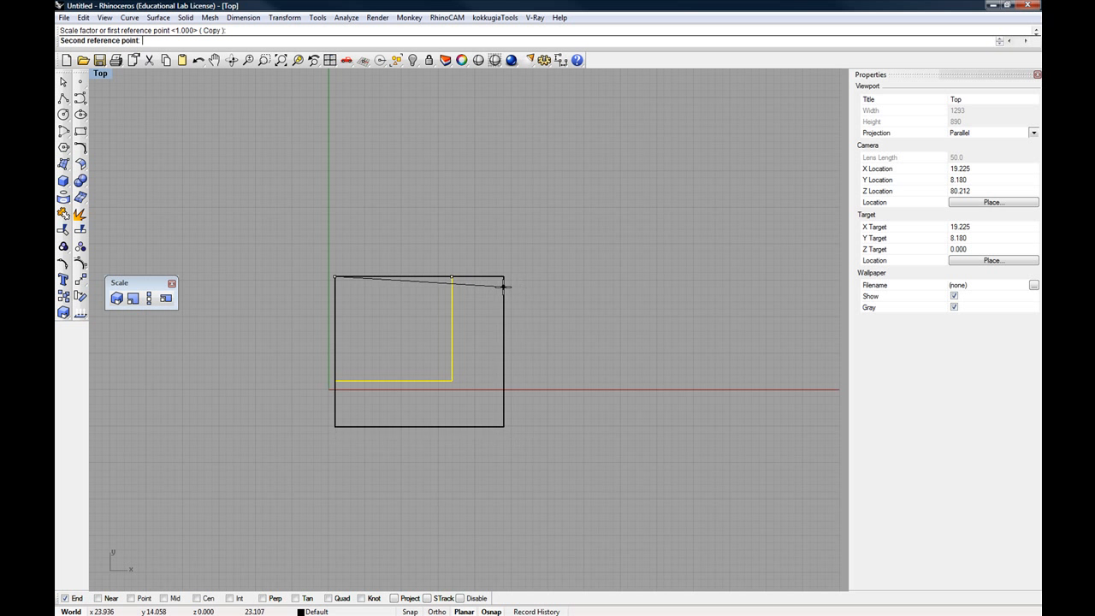
pyautogui.click(513, 291)
pyautogui.moveTo(460, 300); pyautogui.dragTo(423, 266, button='right')
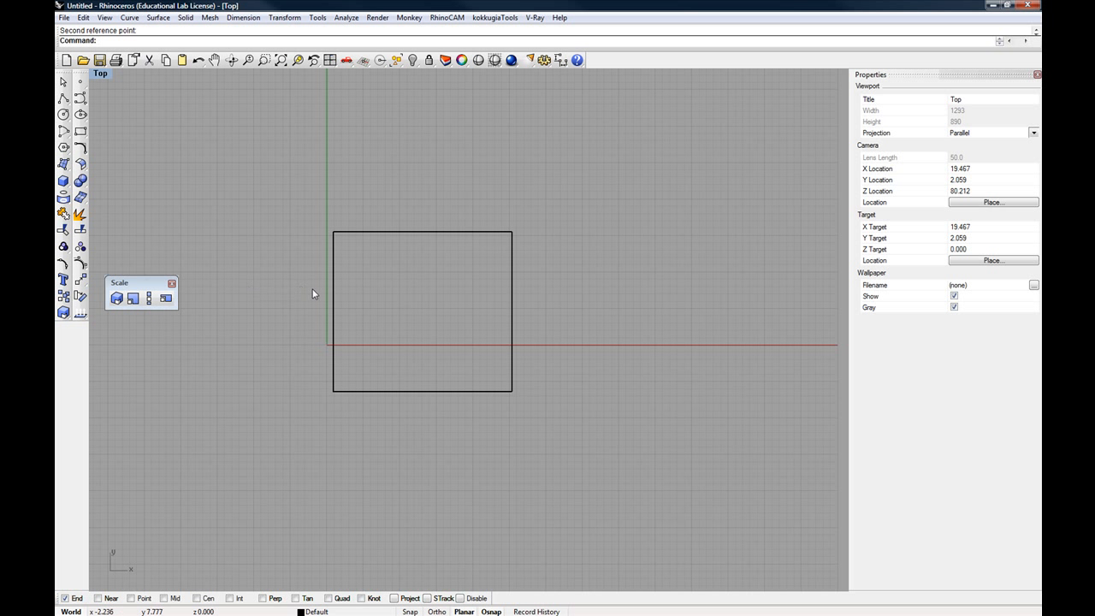
# Move the rectangle up so it lies entirely above the x-axis, and switch to the four-viewport layout.
pyautogui.moveTo(339, 288); pyautogui.dragTo(324, 332, button='right')
pyautogui.scroll(-4, 322, 323)
pyautogui.moveTo(335, 293); pyautogui.dragTo(345, 249)
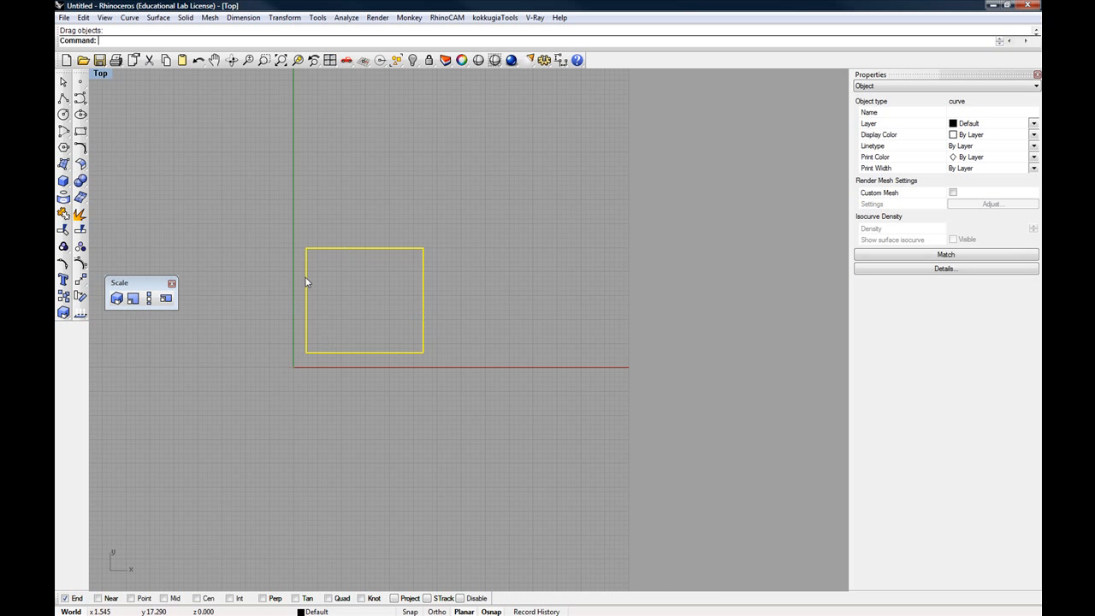
pyautogui.doubleClick(101, 75)
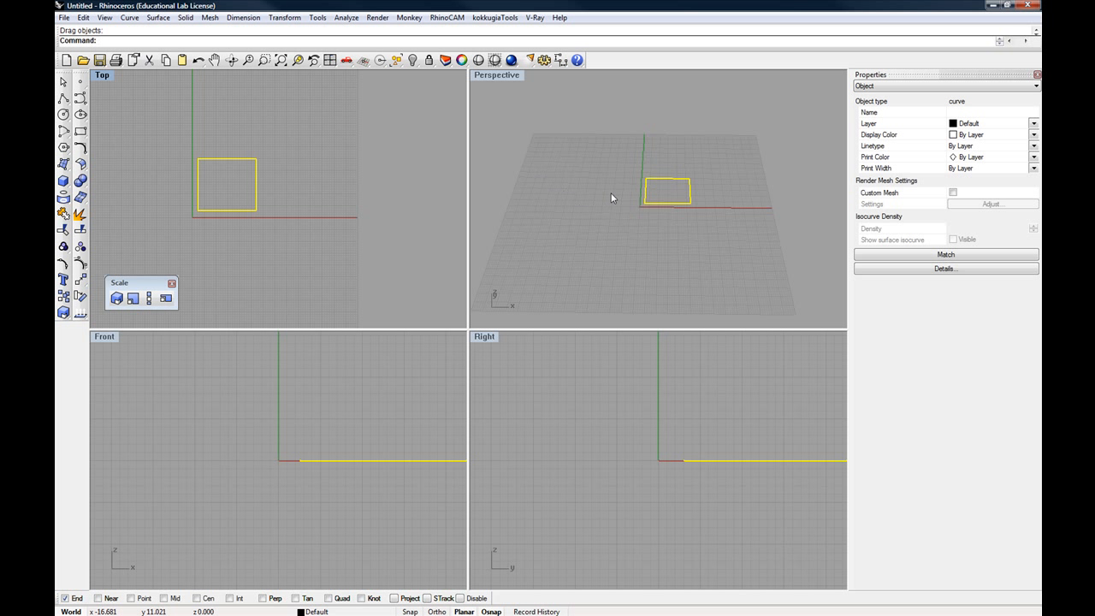
pyautogui.moveTo(305, 191); pyautogui.dragTo(369, 197, button='right')
pyautogui.scroll(8, 305, 191)
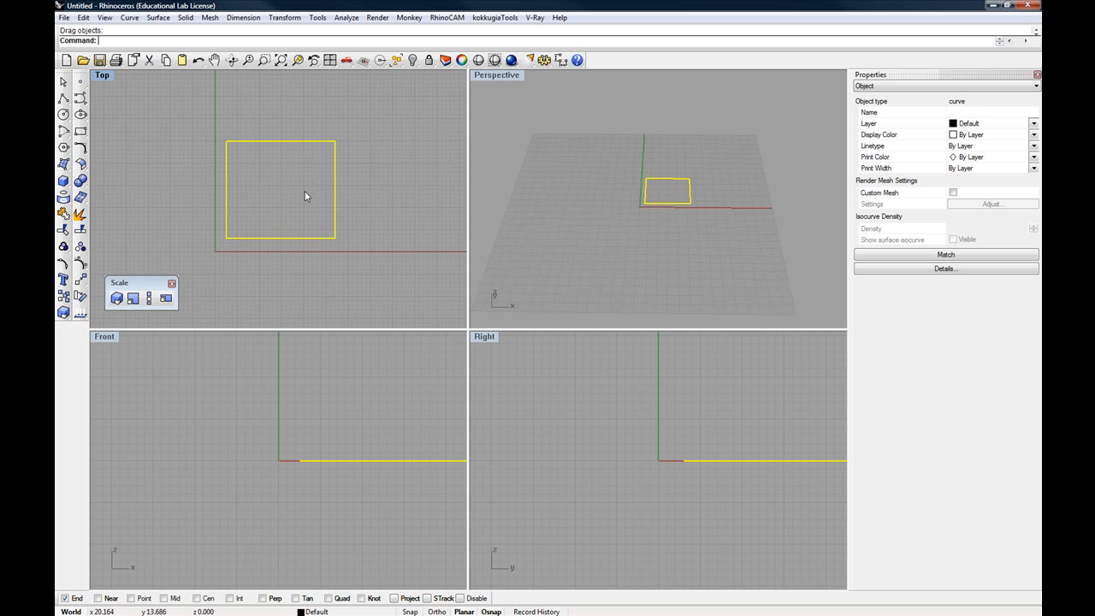
pyautogui.moveTo(305, 183); pyautogui.dragTo(306, 193, button='right')
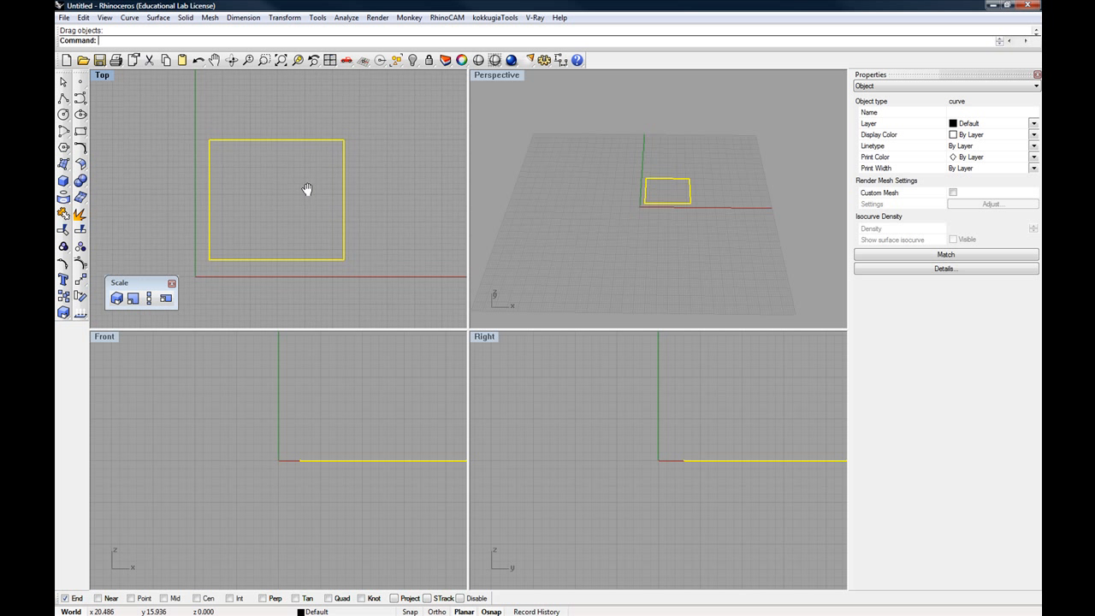
# Start a Scale 2-D on the rectangle and turn on the Center object snap.
pyautogui.click(133, 299)
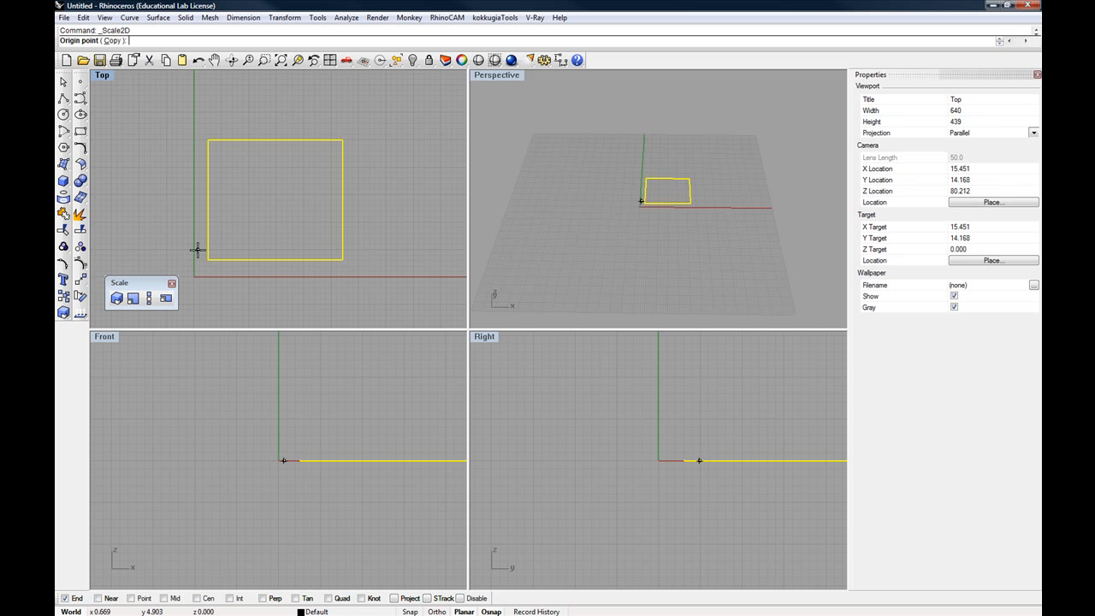
pyautogui.moveTo(285, 280); pyautogui.dragTo(322, 267, button='right')
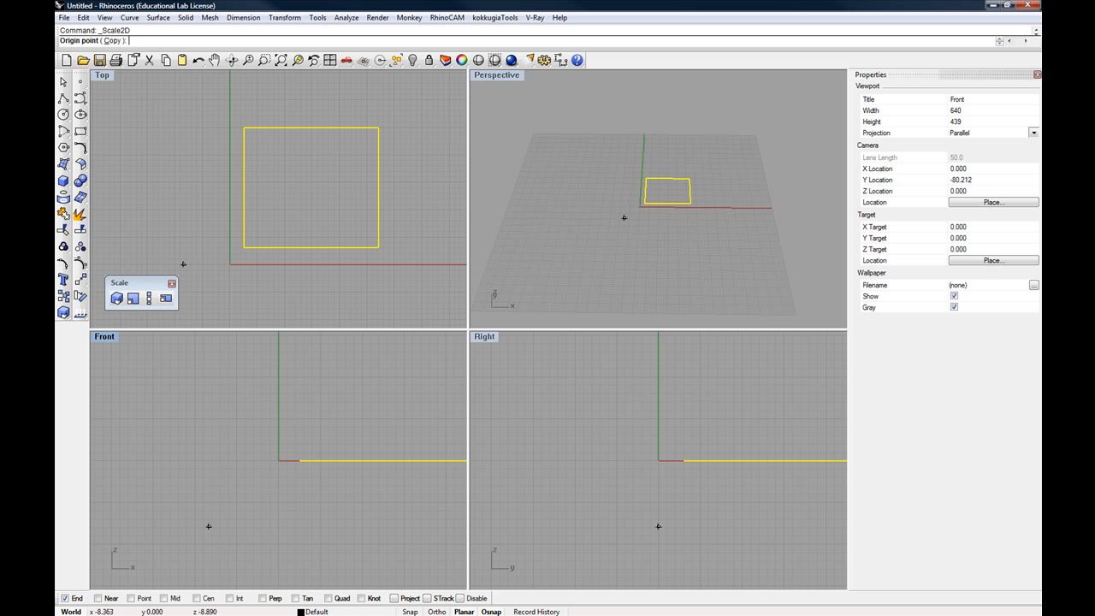
pyautogui.click(196, 598)
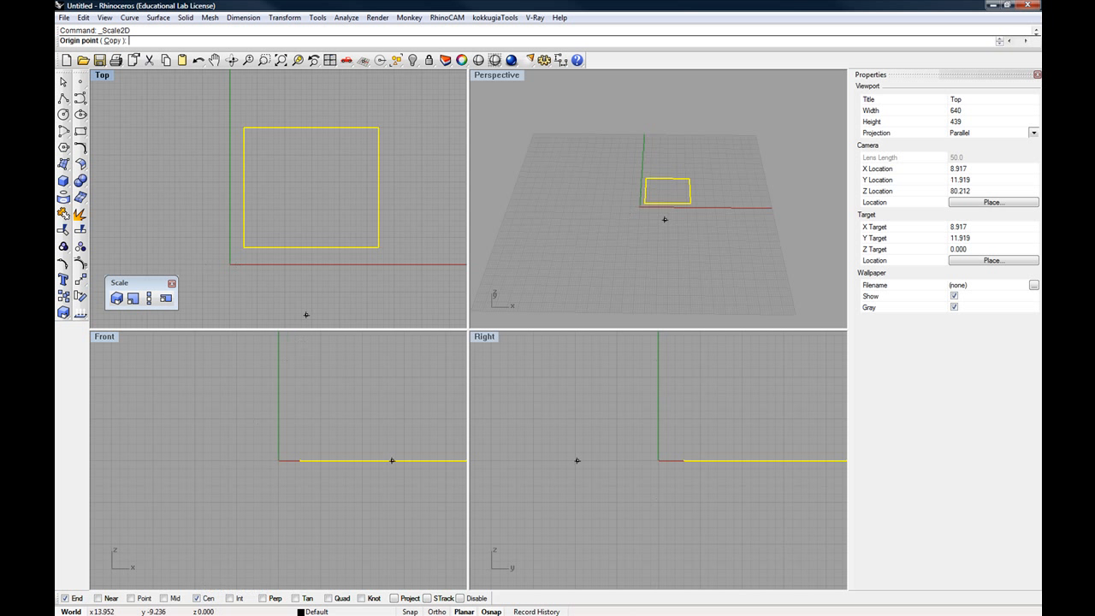
# Maximize the Top view and try shrinking the rectangle about its center from a reference point just outside its left edge.
pyautogui.click(313, 243)
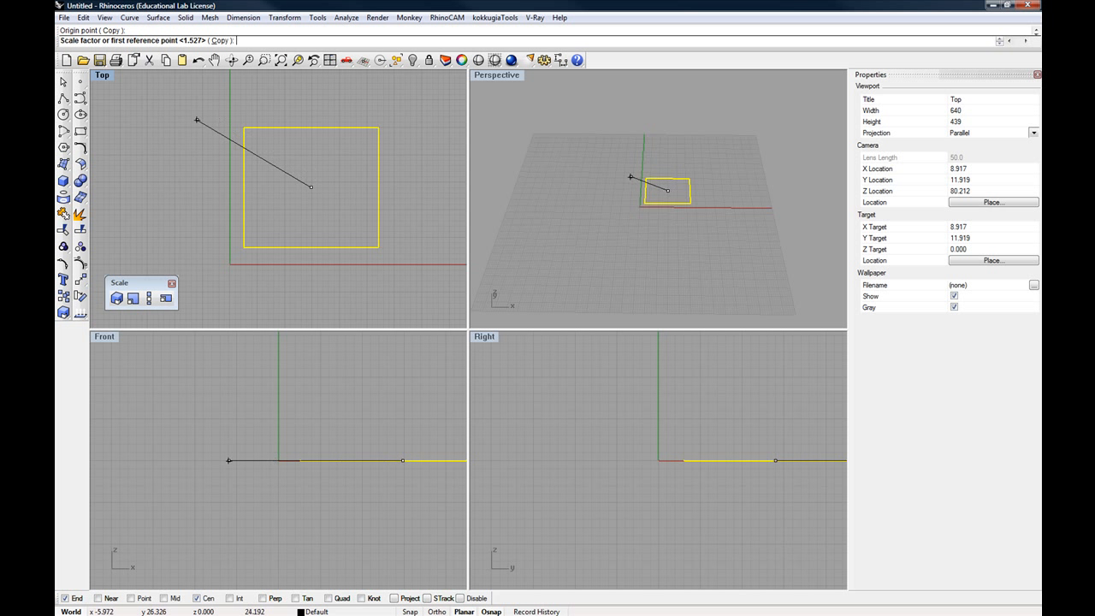
pyautogui.doubleClick(102, 75)
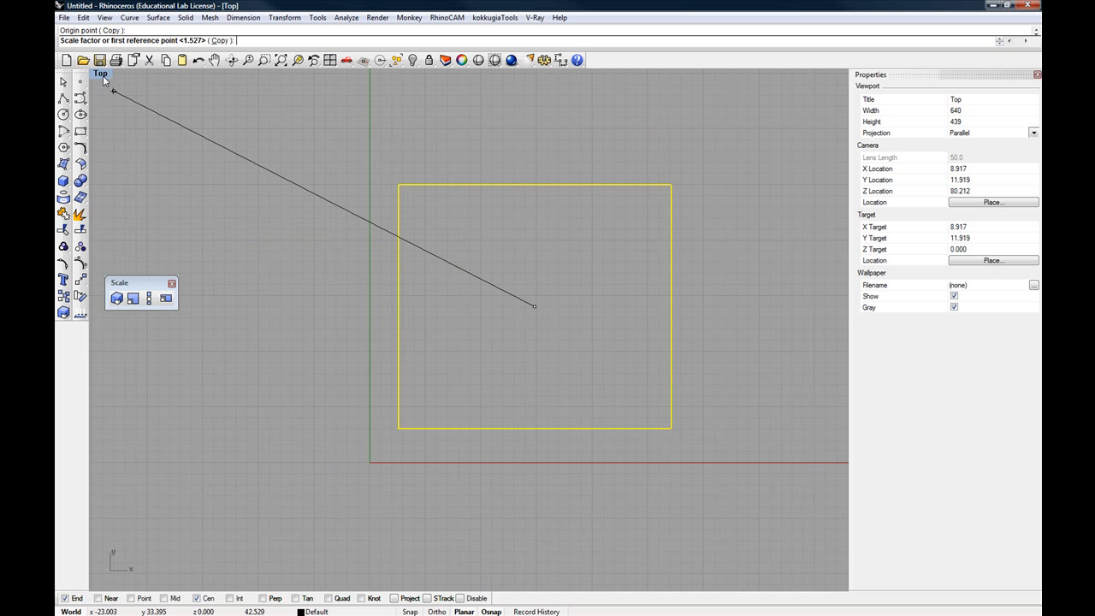
pyautogui.click(385, 307)
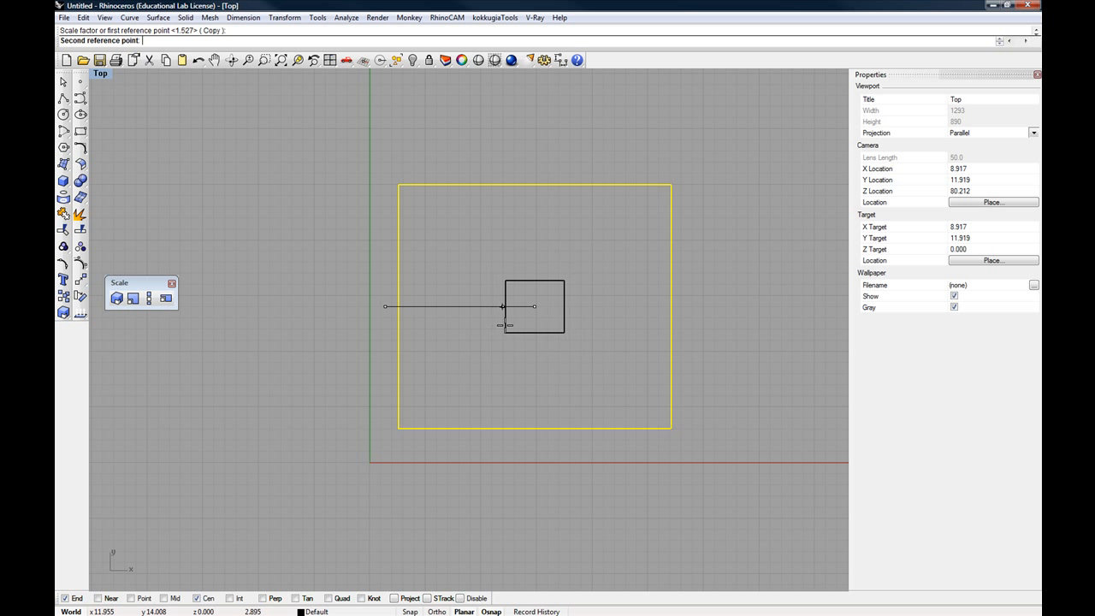
pyautogui.press('Escape')
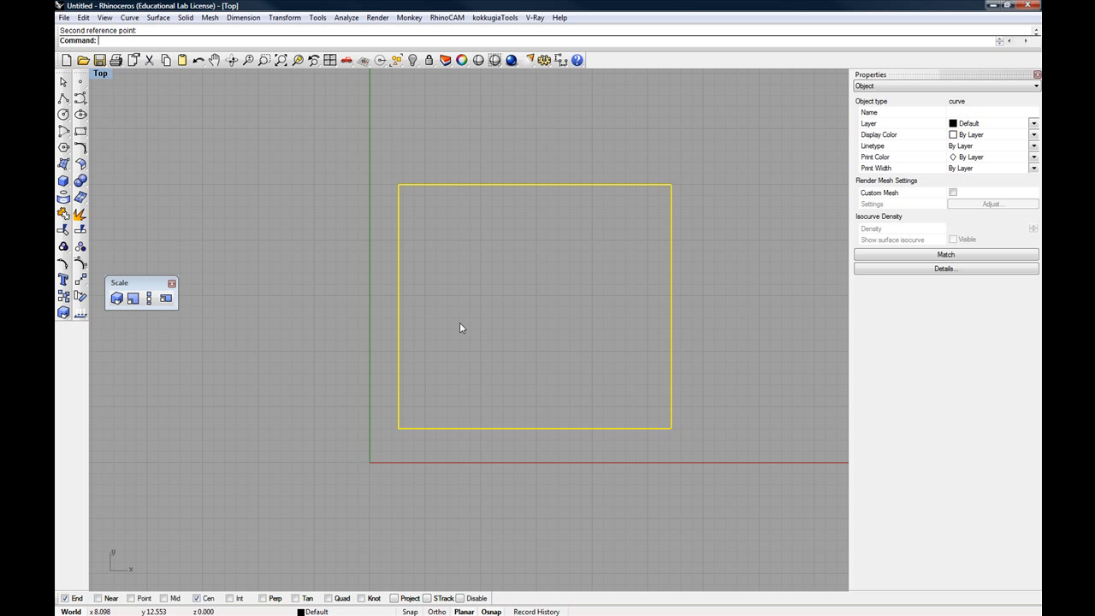
# Try a Scale 2-D of the rectangle about its center by a factor of 2, and undo the scaling.
pyautogui.scroll(-2, 402, 366)
pyautogui.scroll(1, 402, 366)
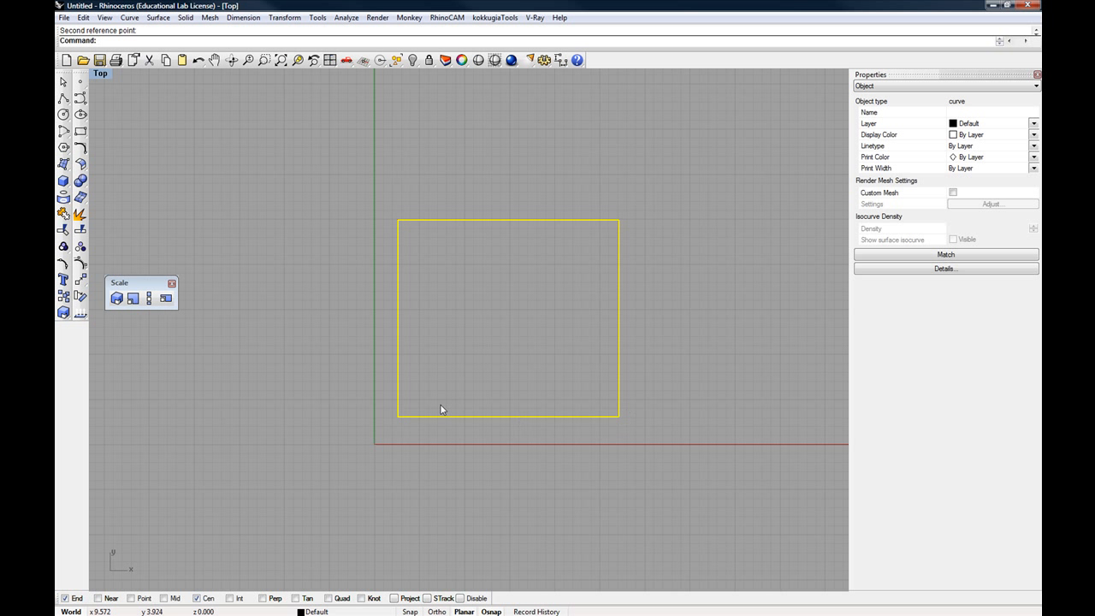
pyautogui.press('Return')
pyautogui.click(402, 323)
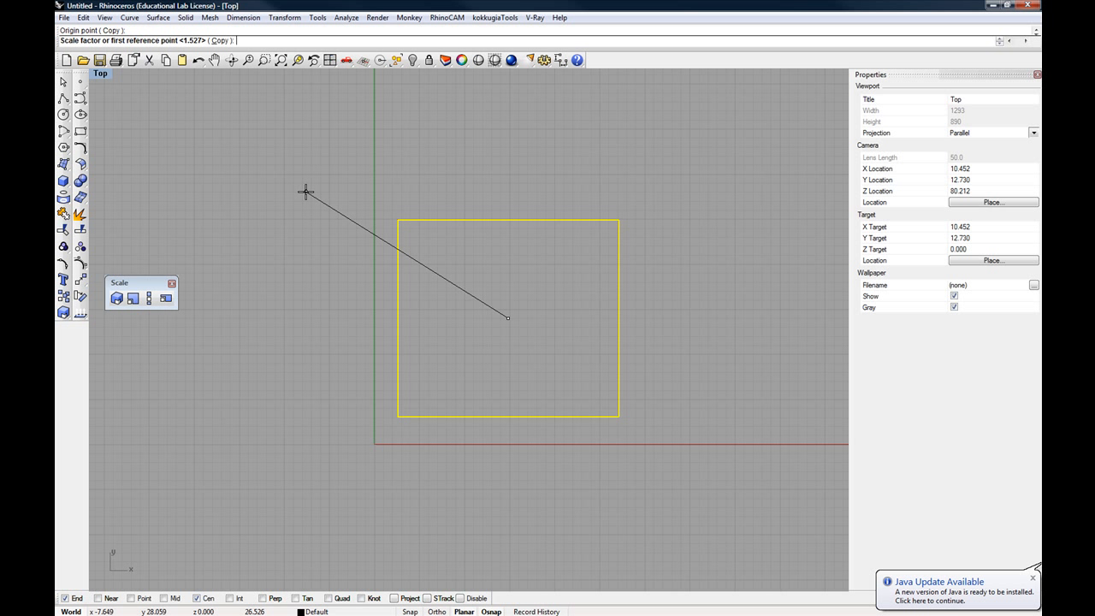
pyautogui.write('2')
pyautogui.press('Return')
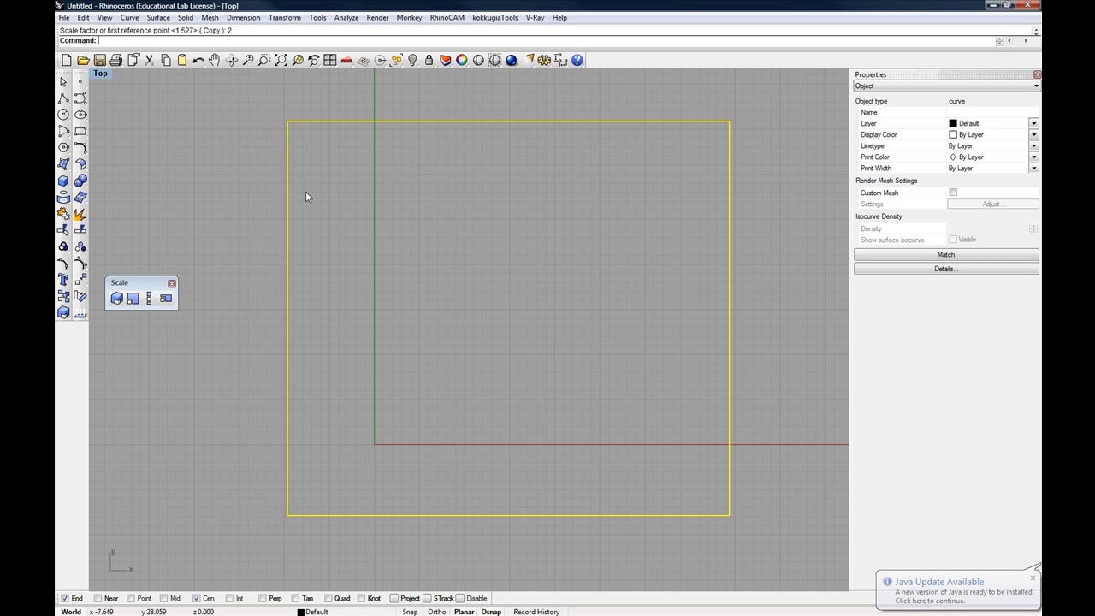
pyautogui.hotkey('ctrl', 'z')
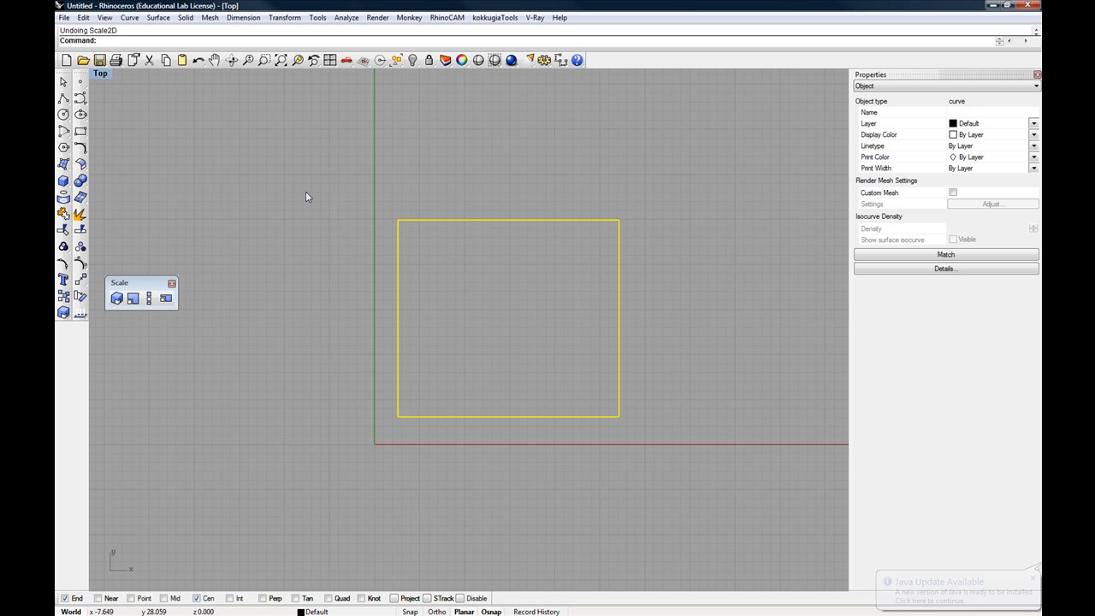
# Scale the rectangle in two dimensions about its center by a factor of 0.5.
pyautogui.press('Return')
pyautogui.click(401, 313)
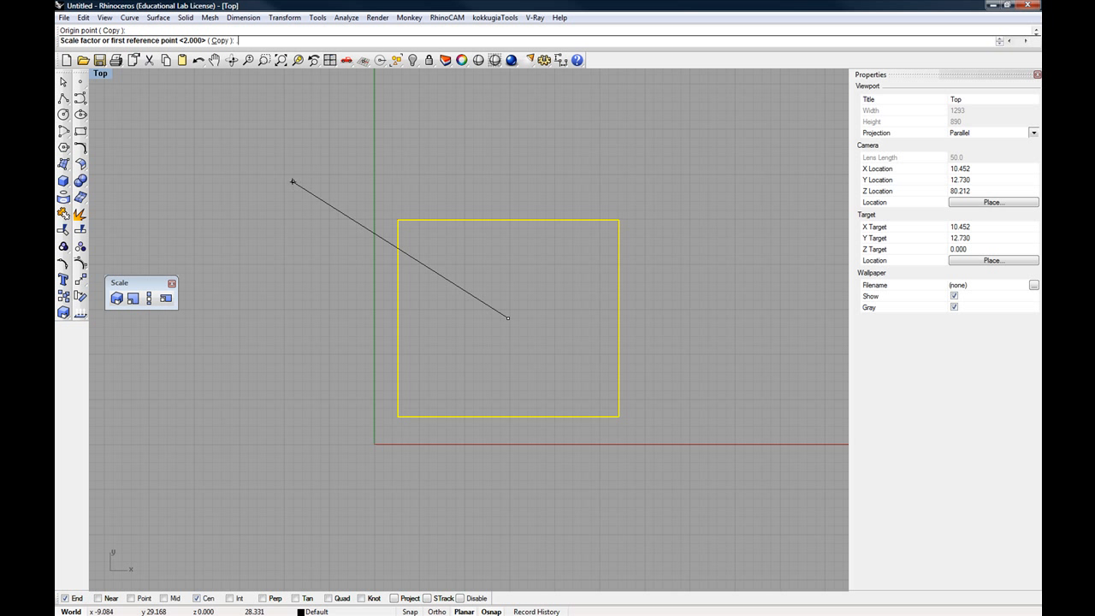
pyautogui.write('.5')
pyautogui.press('Return')
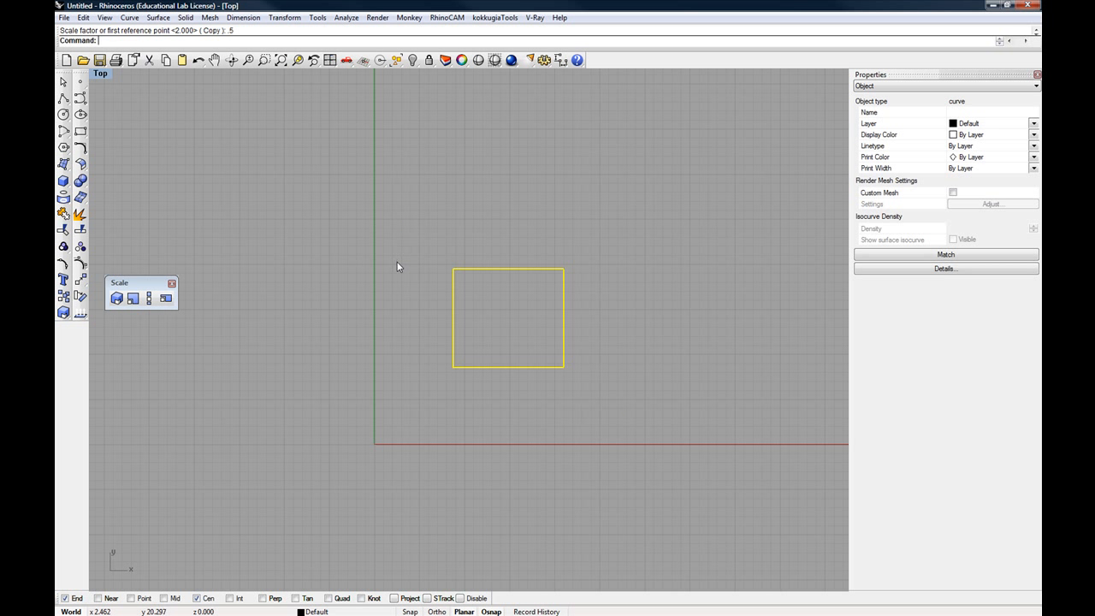
pyautogui.moveTo(399, 266); pyautogui.dragTo(344, 257, button='right')
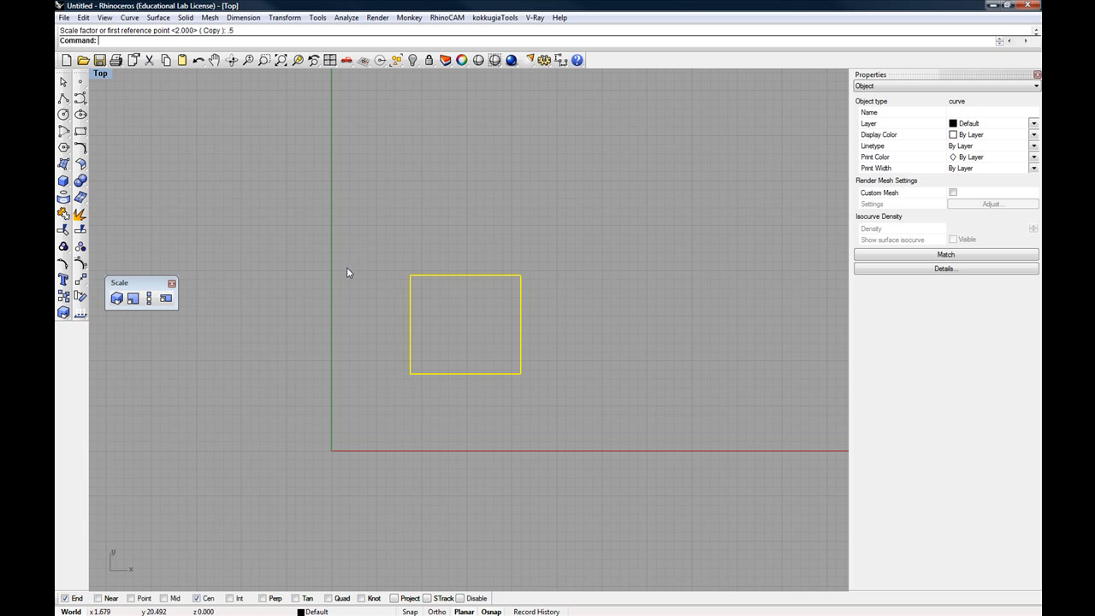